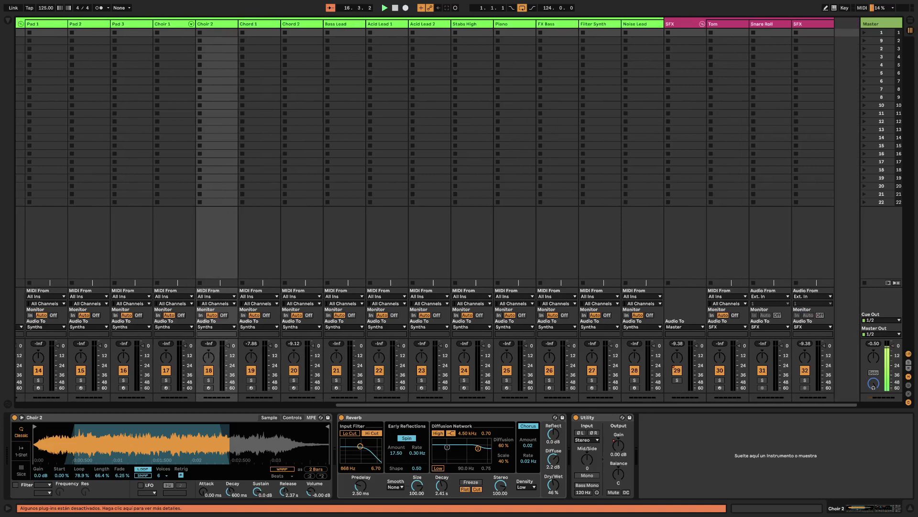
# Step: Switch to the arrangement and show the device chains of the SFX clip near bar 21 and the first Tom clip
pyautogui.press('Tab')
pyautogui.scroll(-2, 462, 234)
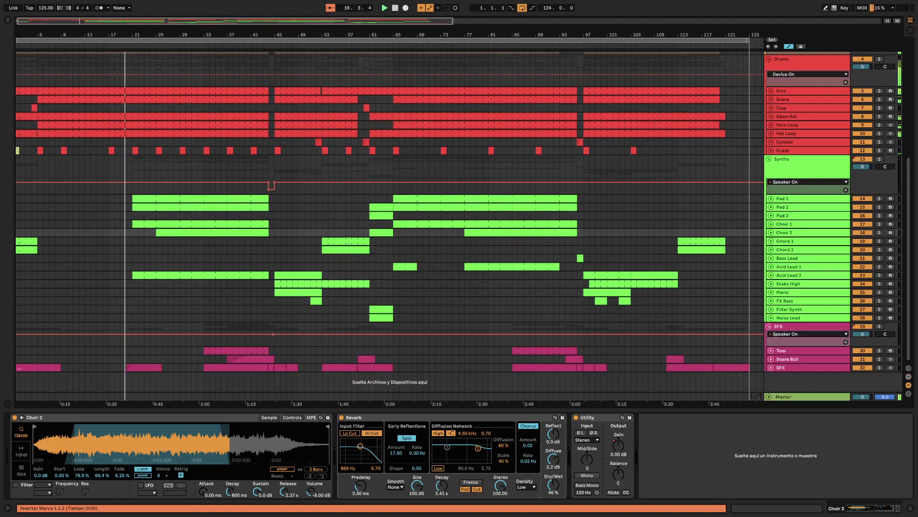
pyautogui.click(144, 367)
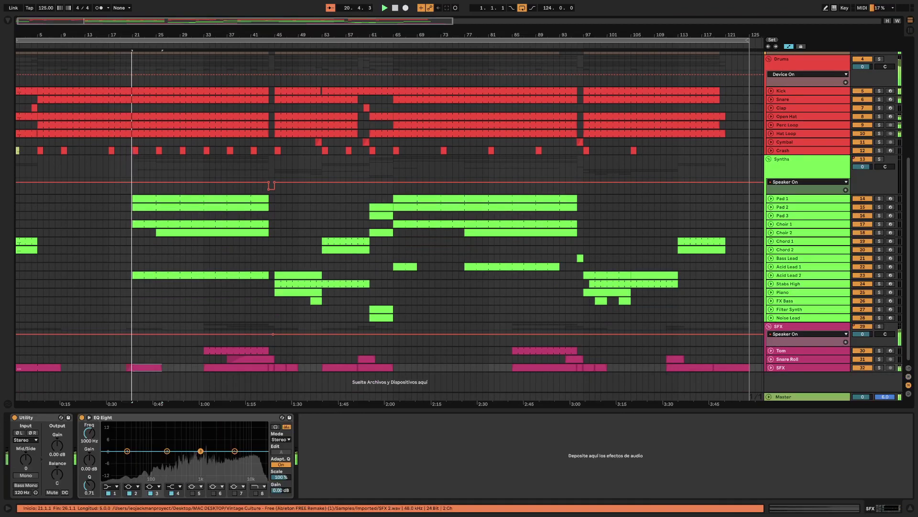
pyautogui.click(236, 350)
pyautogui.click(232, 351)
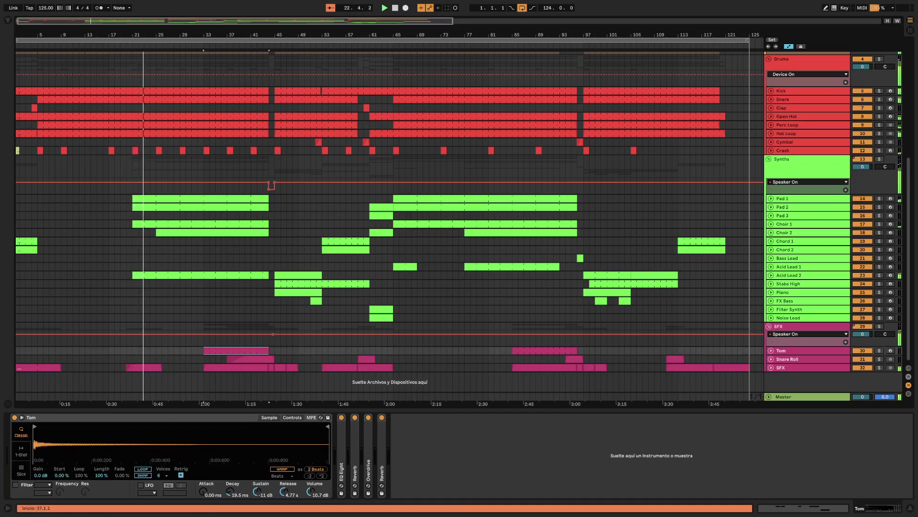
# Step: Inspect the device chains behind the first clips on the Acid Lead 2, Choir 2 and Choir 1 tracks
pyautogui.click(201, 275)
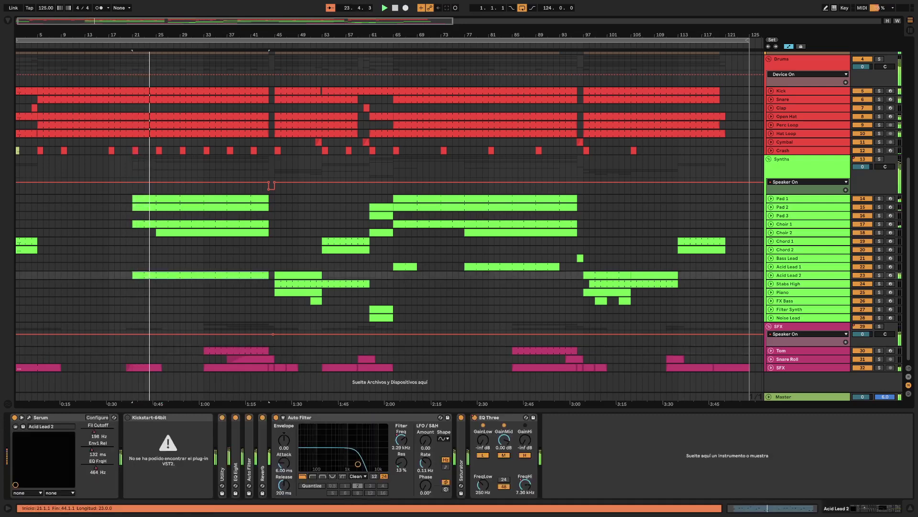
pyautogui.click(211, 232)
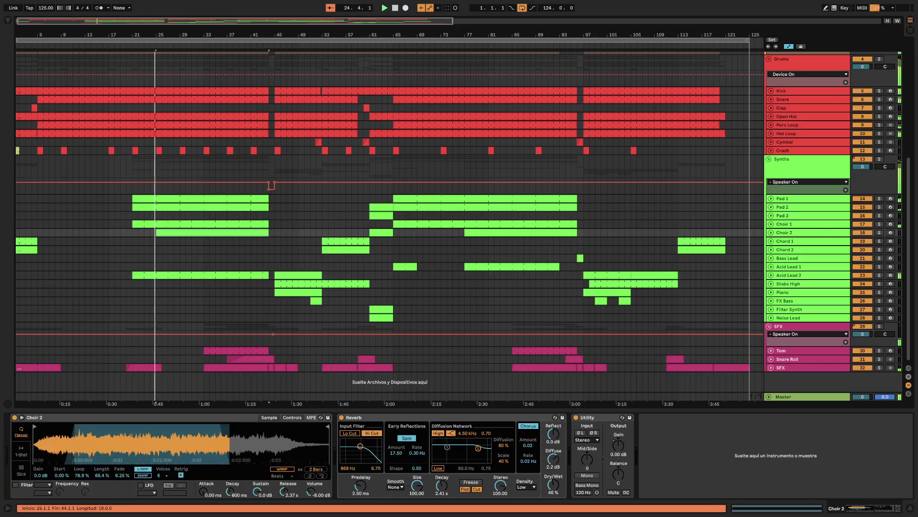
pyautogui.click(201, 224)
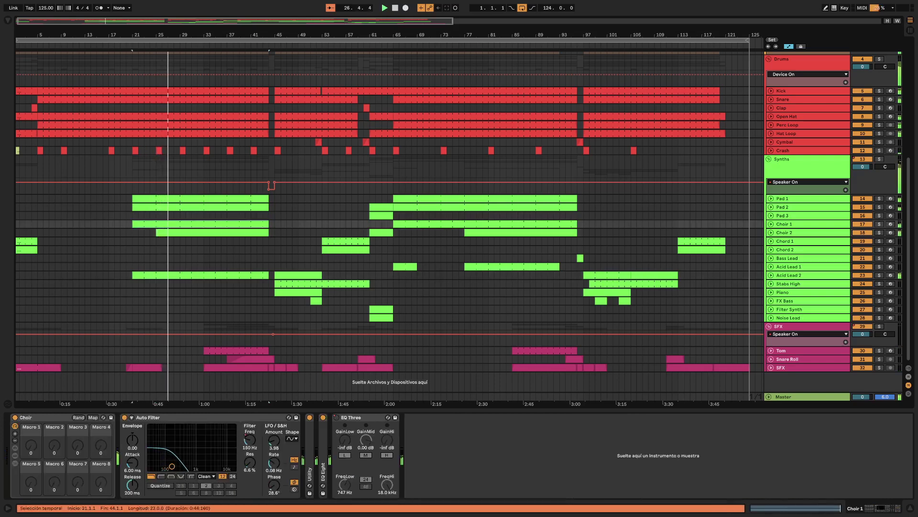
# Step: Show the device chains of the first FM Bass clip and the Kick clip starting at bar 5
pyautogui.scroll(5, 383, 225)
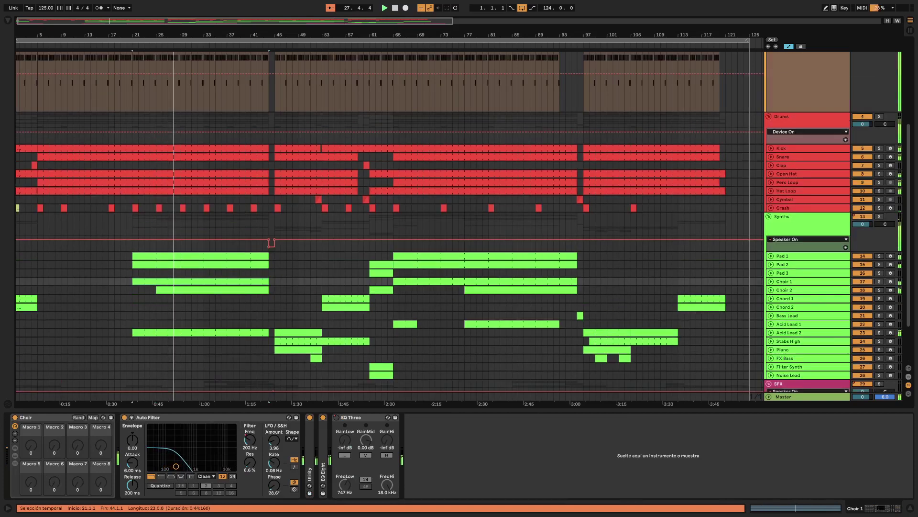
pyautogui.scroll(6, 382, 225)
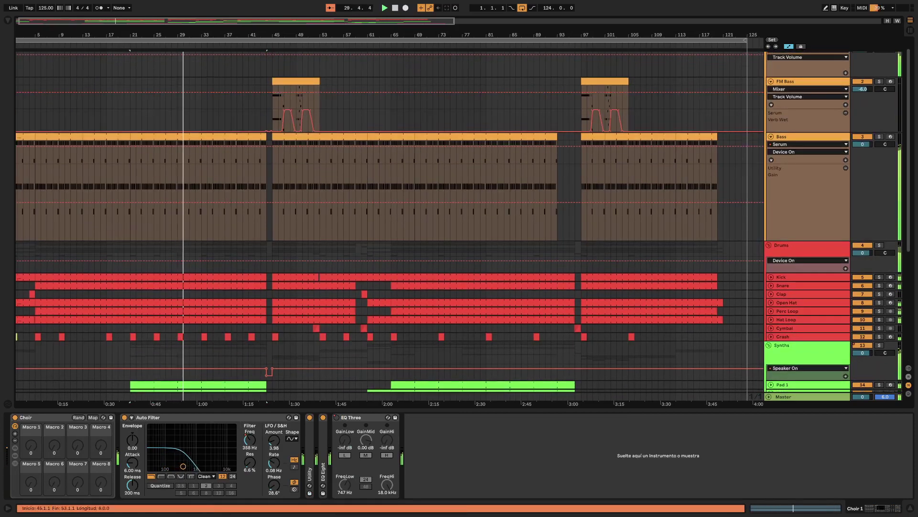
pyautogui.click(296, 107)
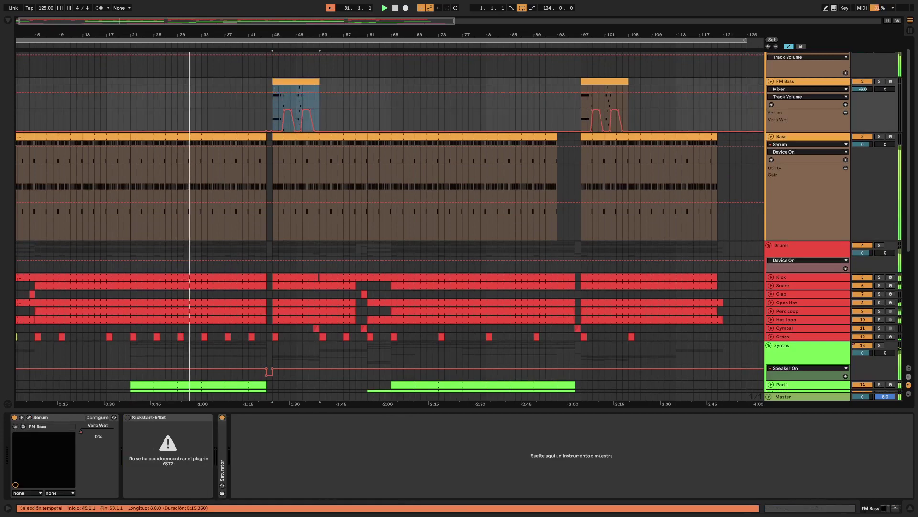
pyautogui.press('Down')
pyautogui.click(151, 277)
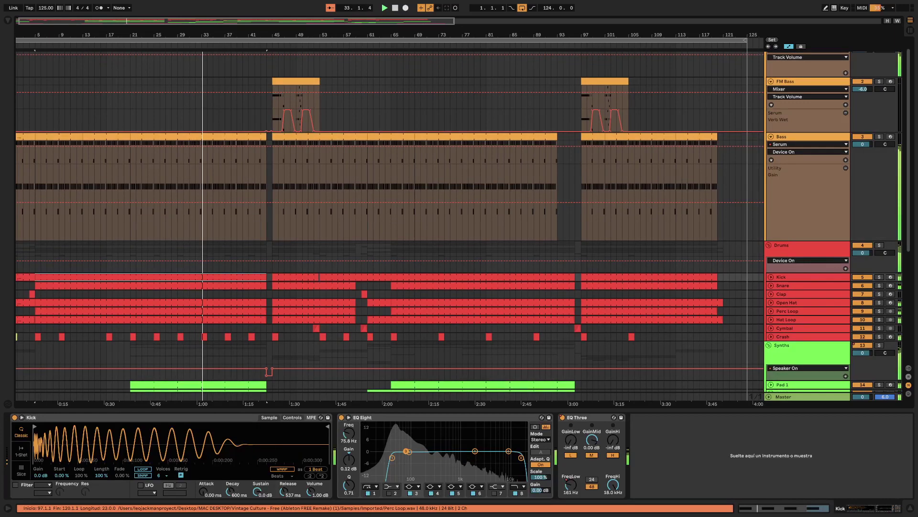
# Step: Examine the arrangement around bars 45 to 61 across the bass, drum, synth and SFX tracks during playback
pyautogui.scroll(-5, 383, 225)
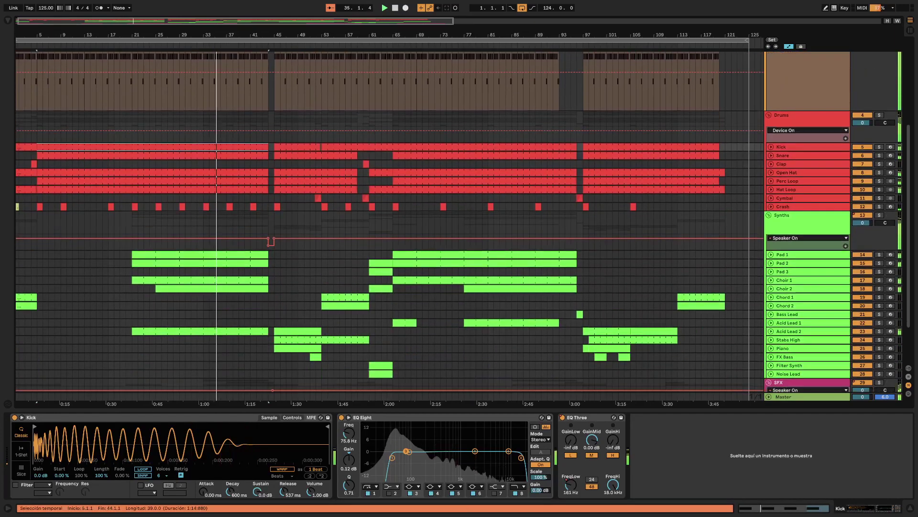
pyautogui.scroll(-2, 383, 225)
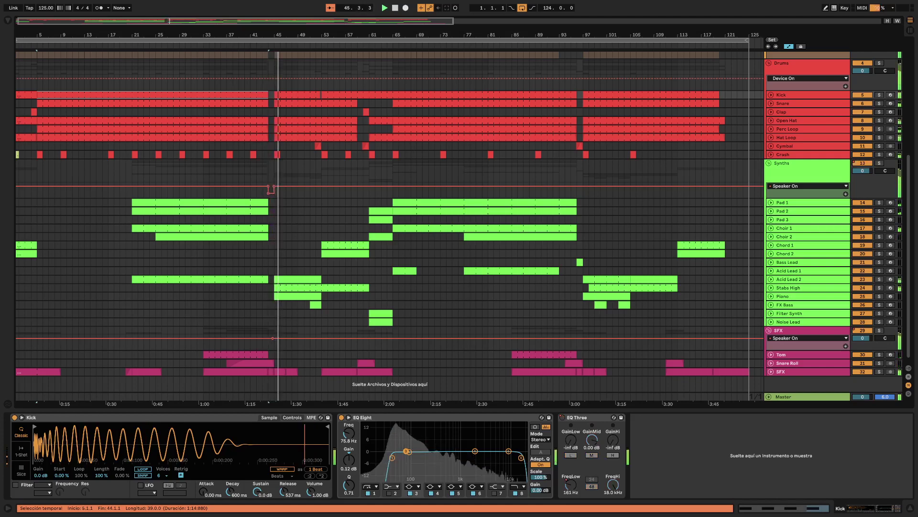
pyautogui.scroll(-1, 390, 215)
pyautogui.hscroll(5, 390, 215)
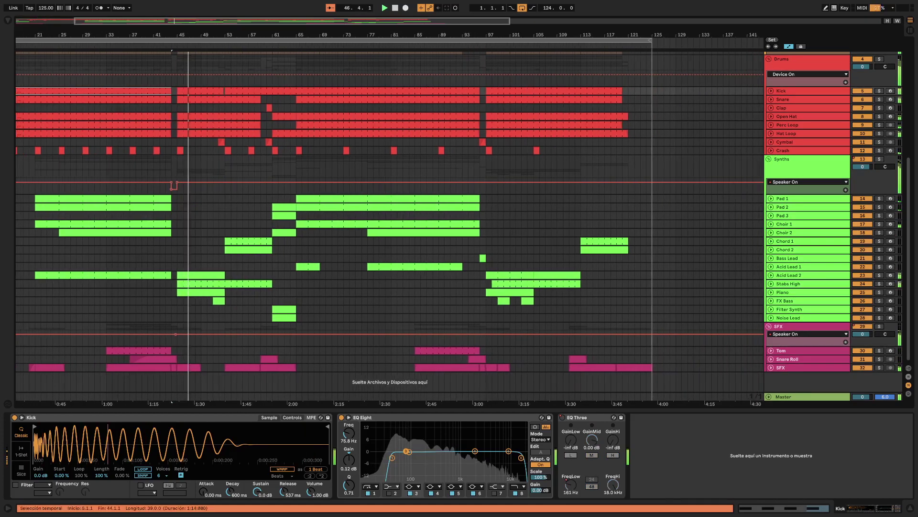
pyautogui.scroll(1, 390, 215)
pyautogui.scroll(6, 389, 215)
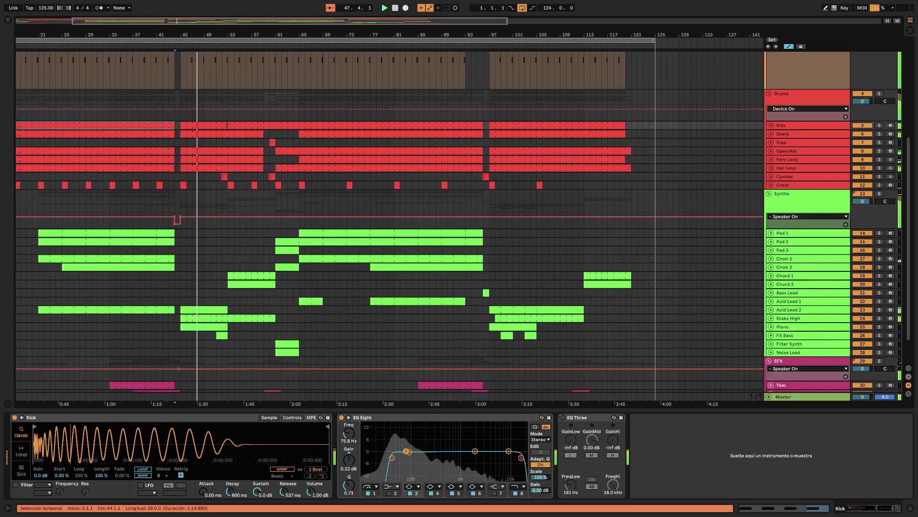
pyautogui.scroll(4, 389, 215)
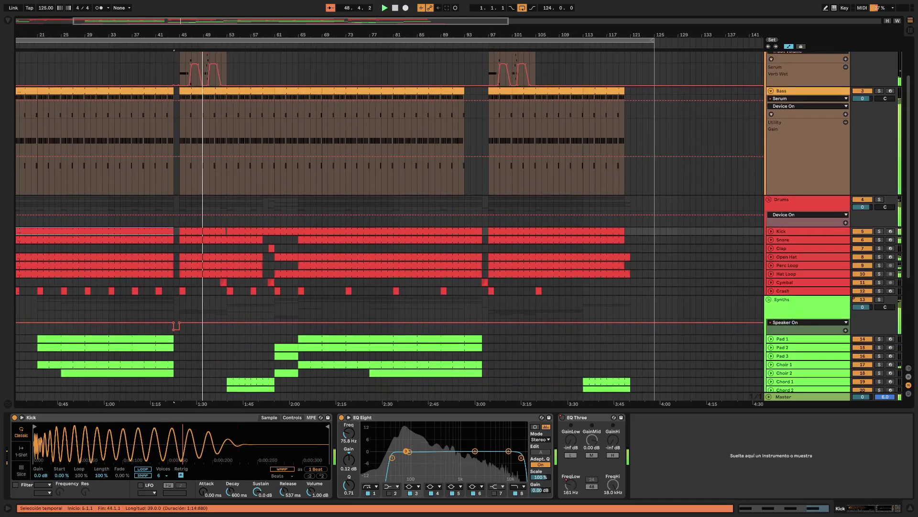
pyautogui.scroll(1, 389, 216)
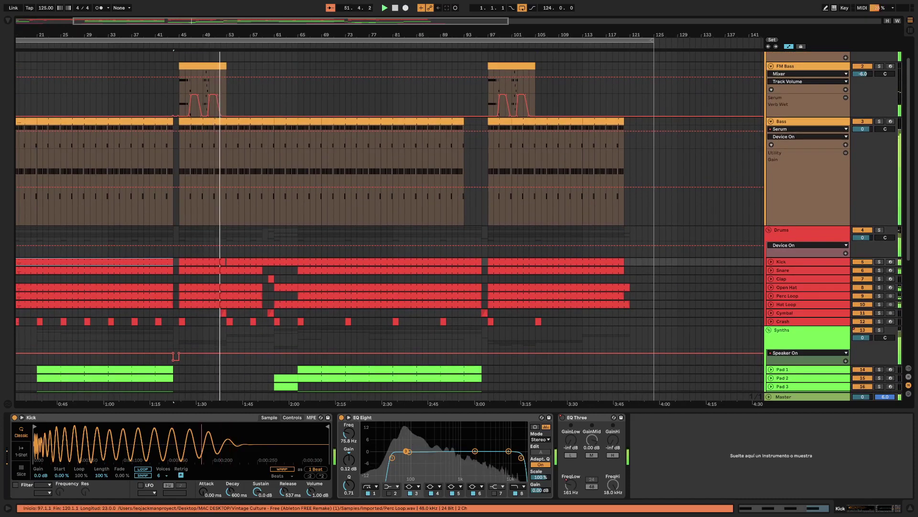
pyautogui.scroll(1, 390, 216)
pyautogui.hscroll(-2, 390, 216)
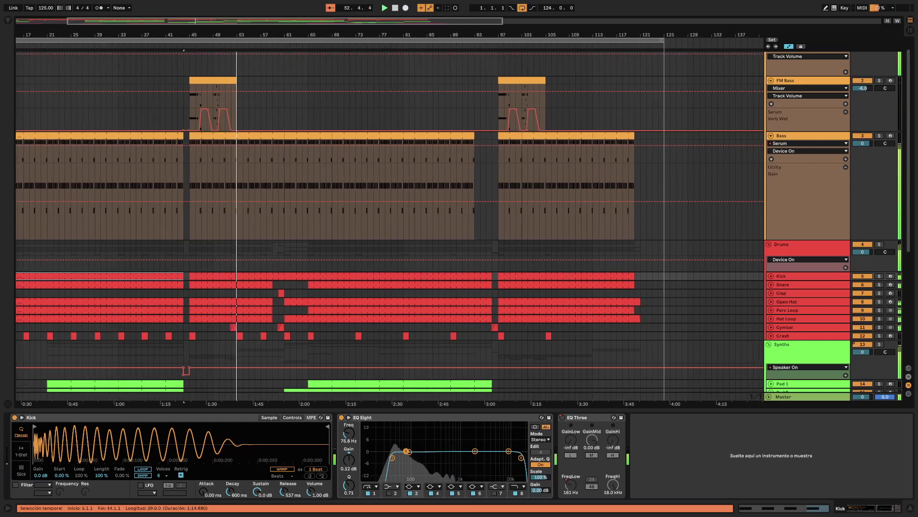
pyautogui.scroll(-3, 390, 225)
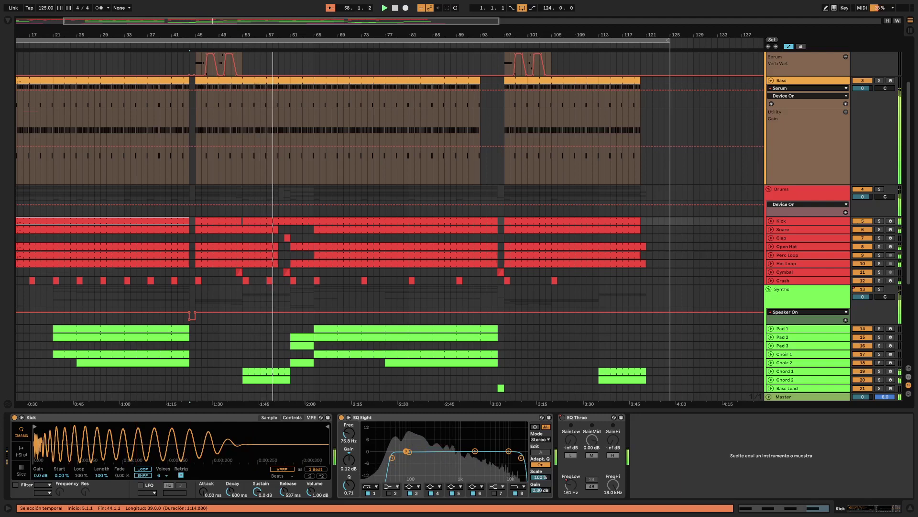
# Step: Inspect the device chains of the Bass Lead clip, the second Acid Lead 1 clip and the Choir 1 clip at bar 65
pyautogui.scroll(-2, 459, 225)
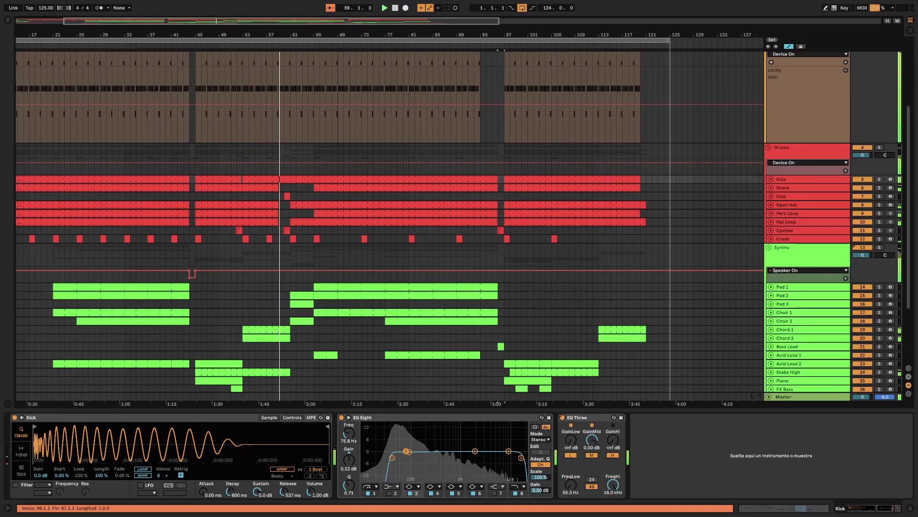
pyautogui.click(500, 346)
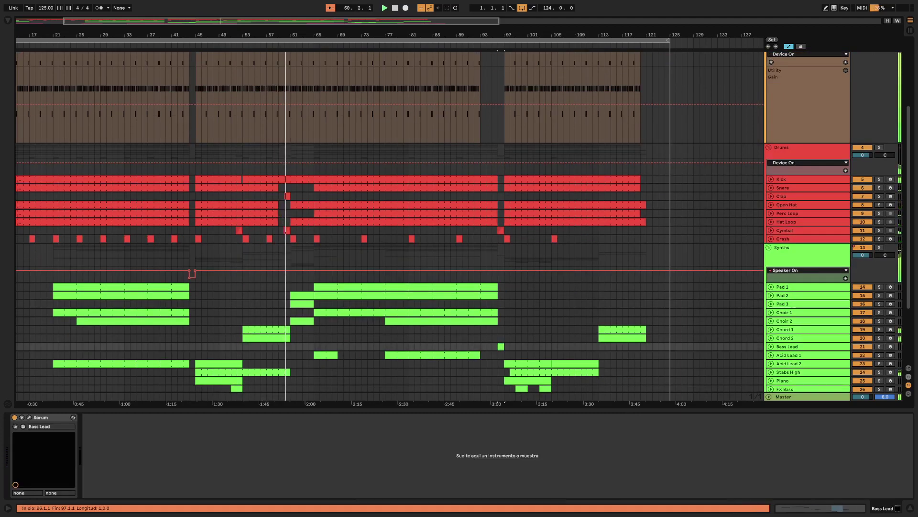
pyautogui.click(432, 355)
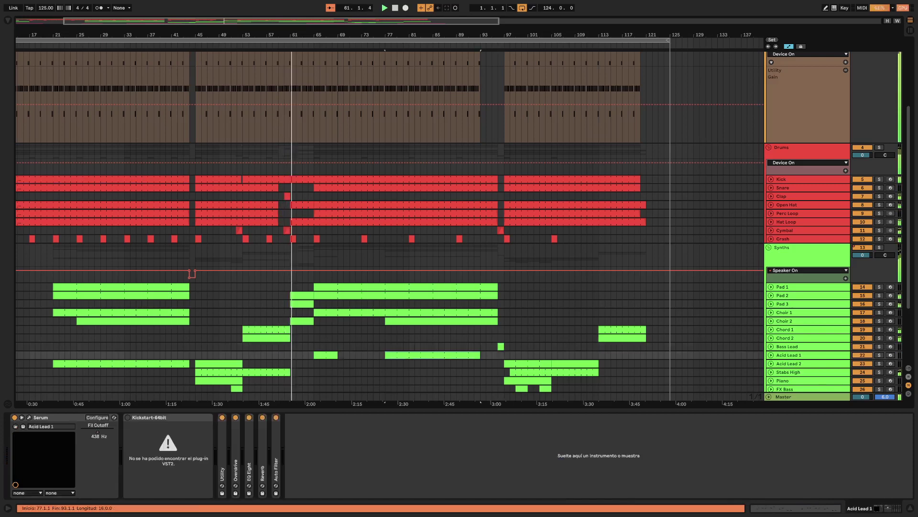
pyautogui.click(405, 312)
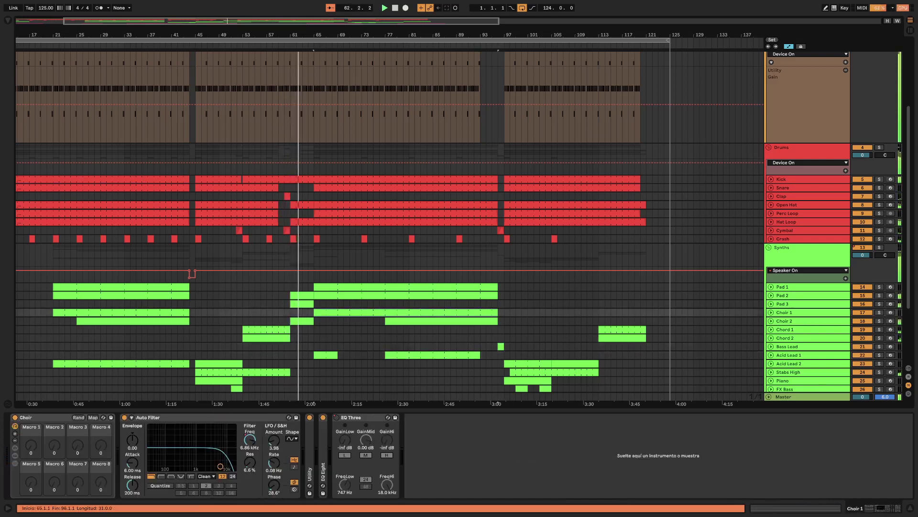
# Step: Show the device chain of the Kick clip starting at bar 53
pyautogui.scroll(1, 459, 225)
pyautogui.scroll(4, 390, 224)
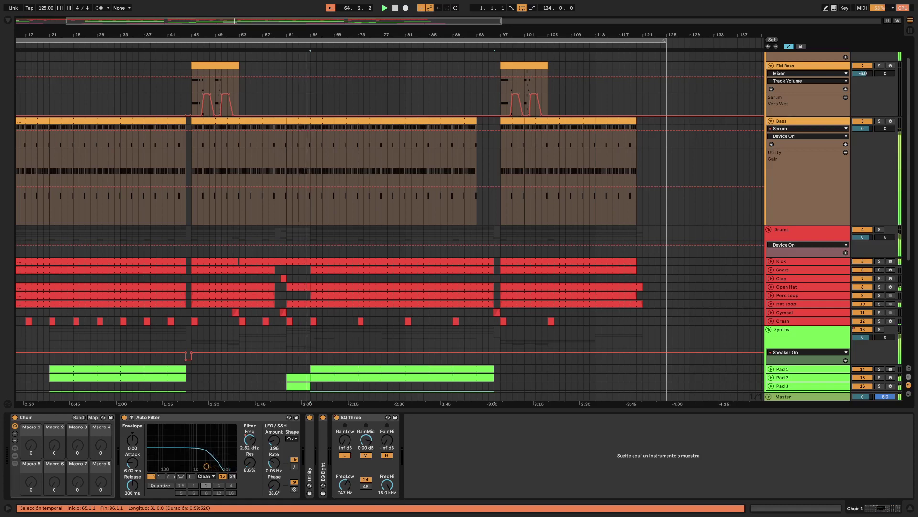
pyautogui.click(366, 261)
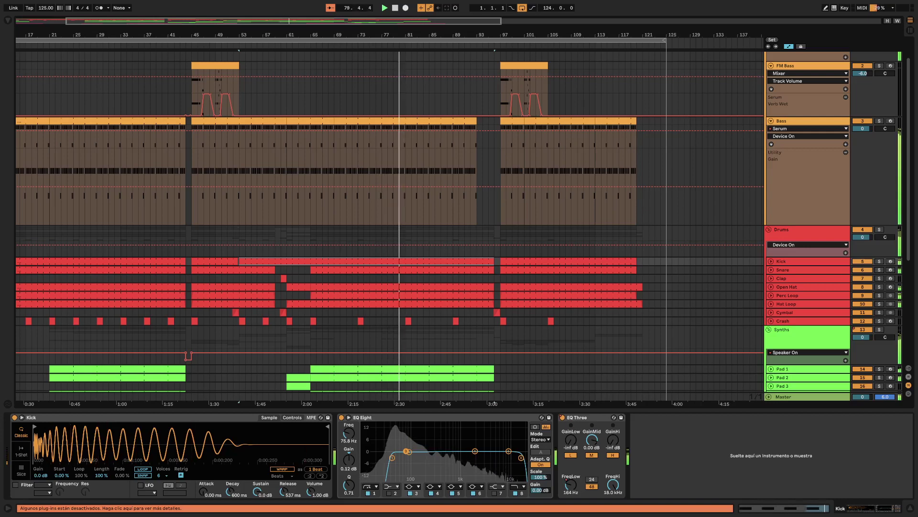
# Step: Examine the second half of the arrangement across the bass, drum, synth and SFX tracks during playback
pyautogui.scroll(-5, 389, 224)
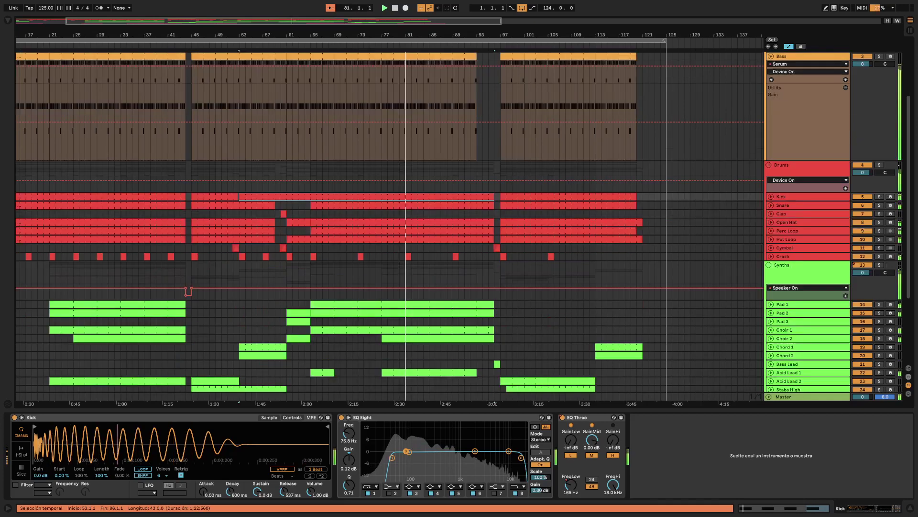
pyautogui.scroll(-2, 389, 224)
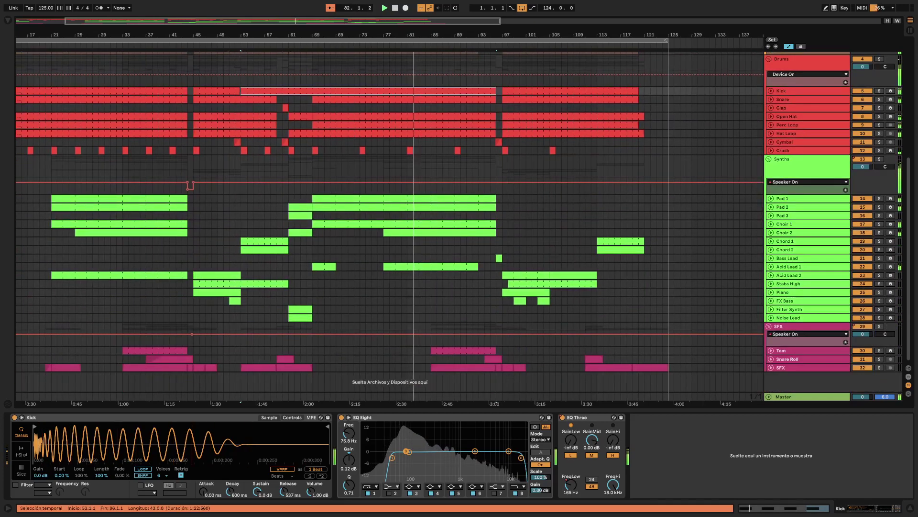
pyautogui.hscroll(6, 390, 225)
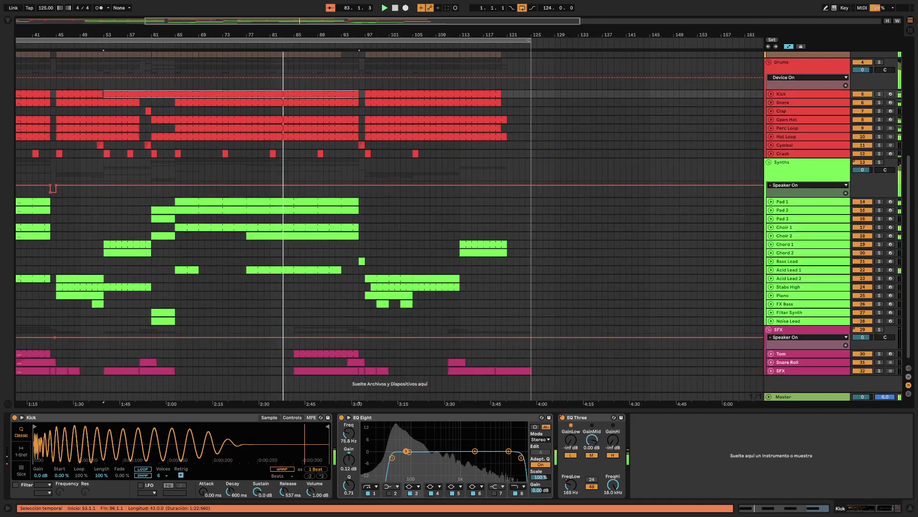
pyautogui.scroll(1, 390, 225)
pyautogui.scroll(3, 389, 225)
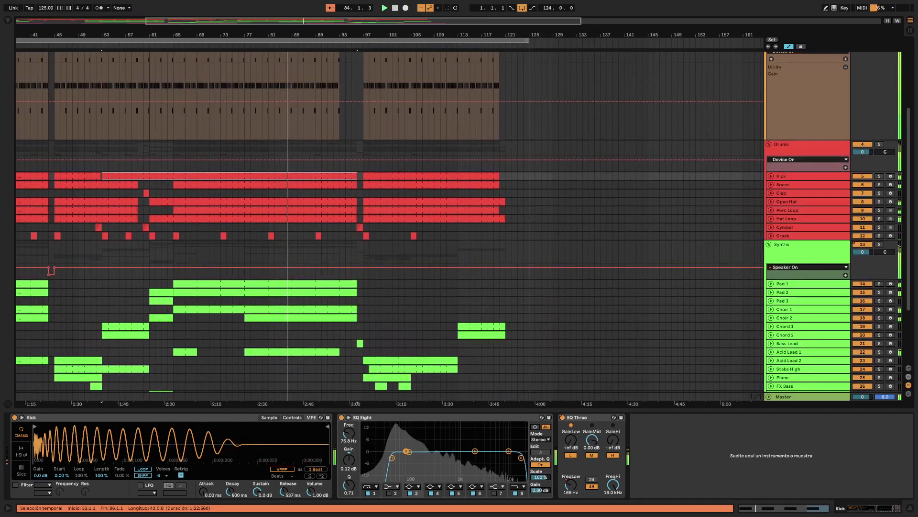
pyautogui.hscroll(-2, 390, 224)
pyautogui.scroll(3, 390, 225)
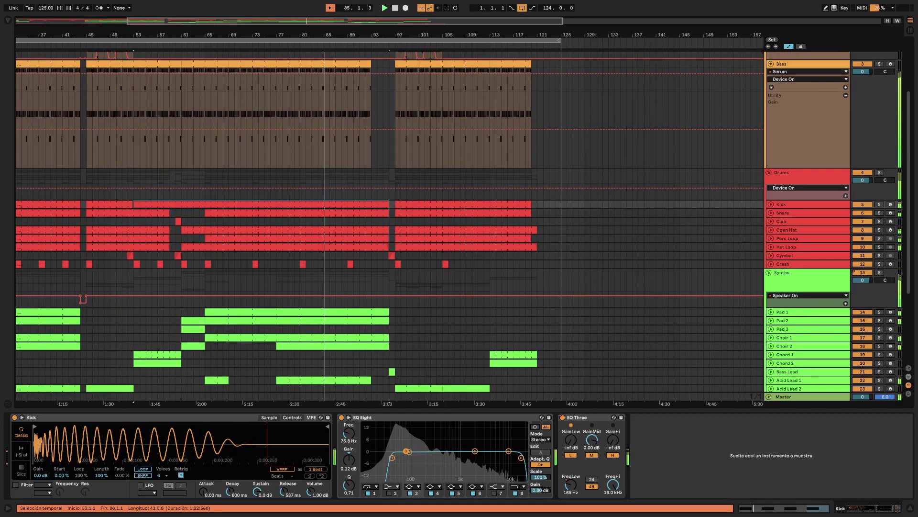
pyautogui.scroll(1, 390, 225)
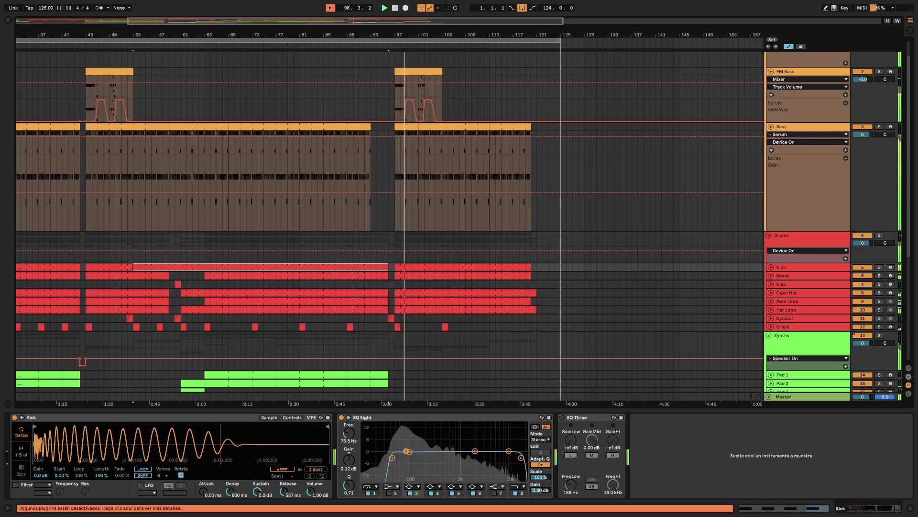
pyautogui.scroll(-2, 390, 224)
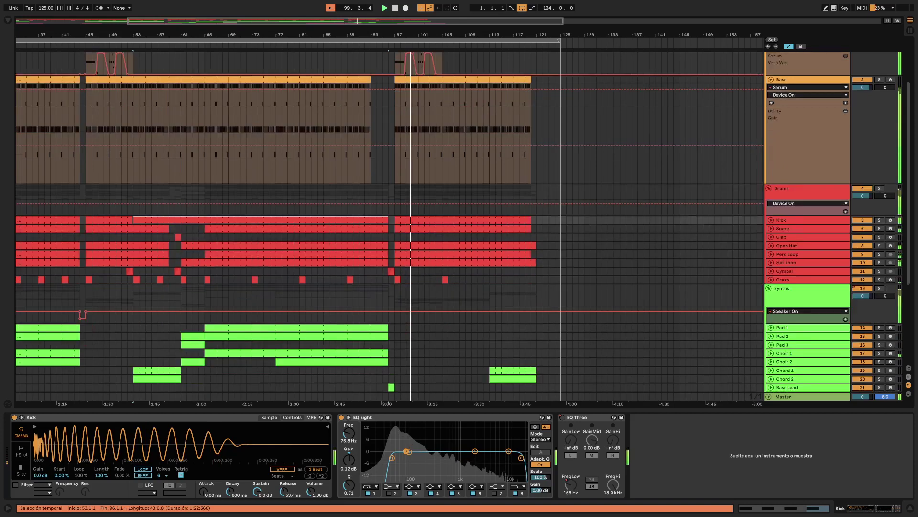
pyautogui.scroll(-3, 389, 224)
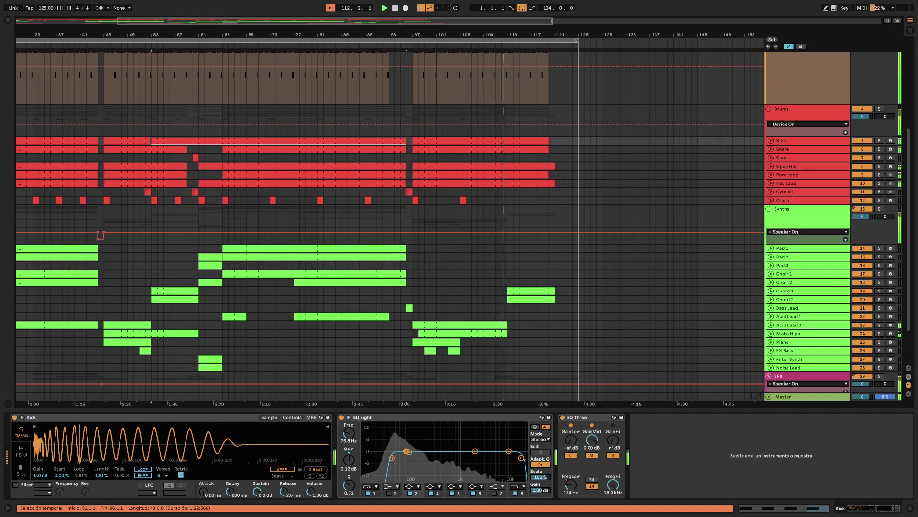
# Step: Inspect the device chain of the SFX clip at bar 111 and return the view to the arrangement's beginning
pyautogui.scroll(-3, 390, 225)
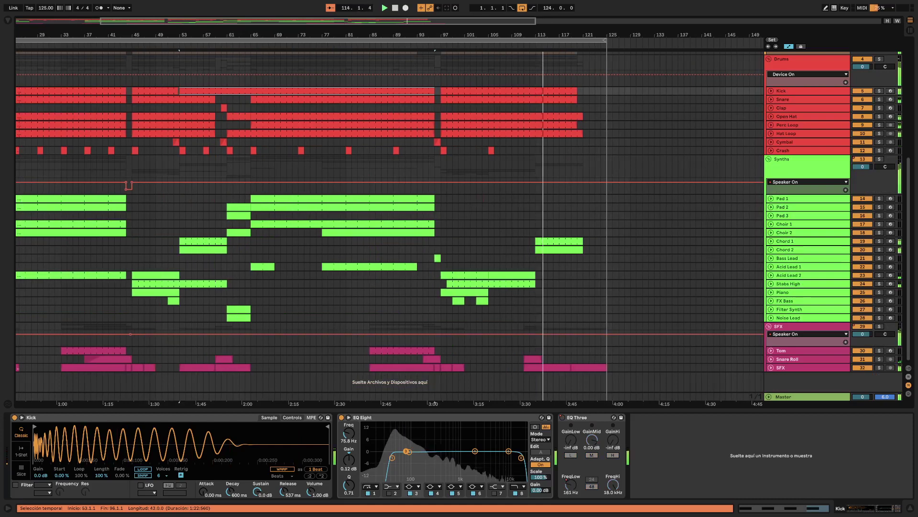
pyautogui.click(551, 367)
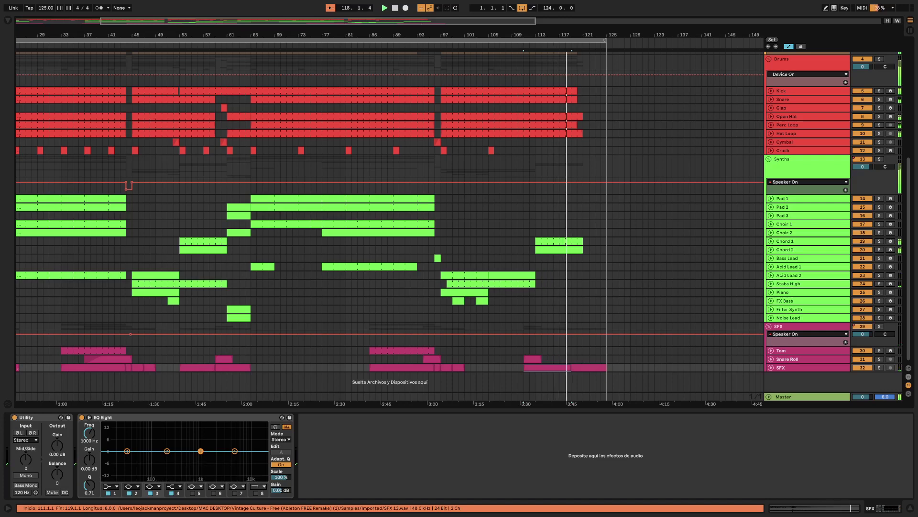
pyautogui.hscroll(-10, 390, 215)
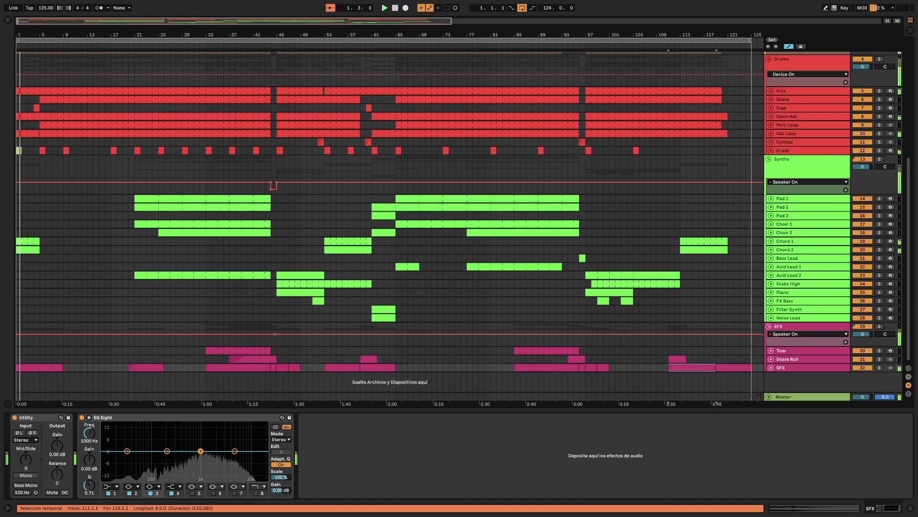
# Step: Bring up the Session View mixer and move to its first tracks, starting at the Bass group
pyautogui.scroll(3, 471, 225)
pyautogui.scroll(5, 471, 225)
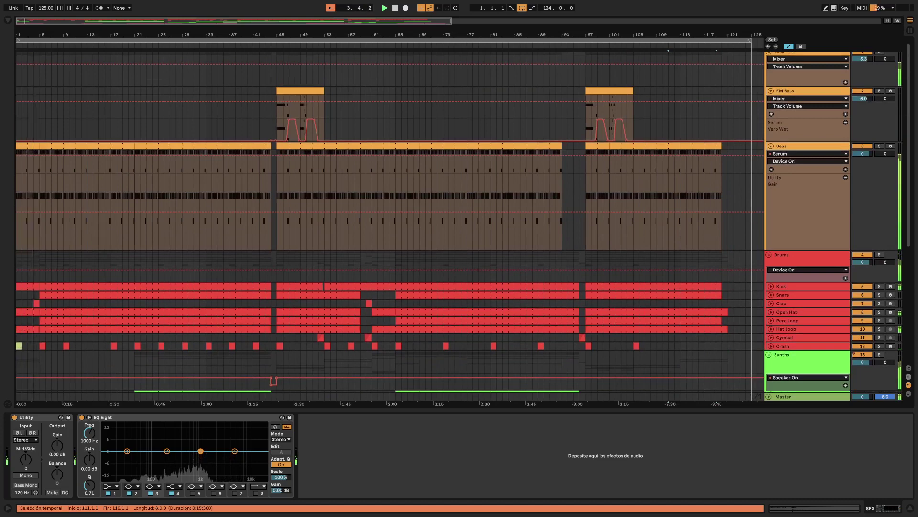
pyautogui.scroll(-2, 459, 224)
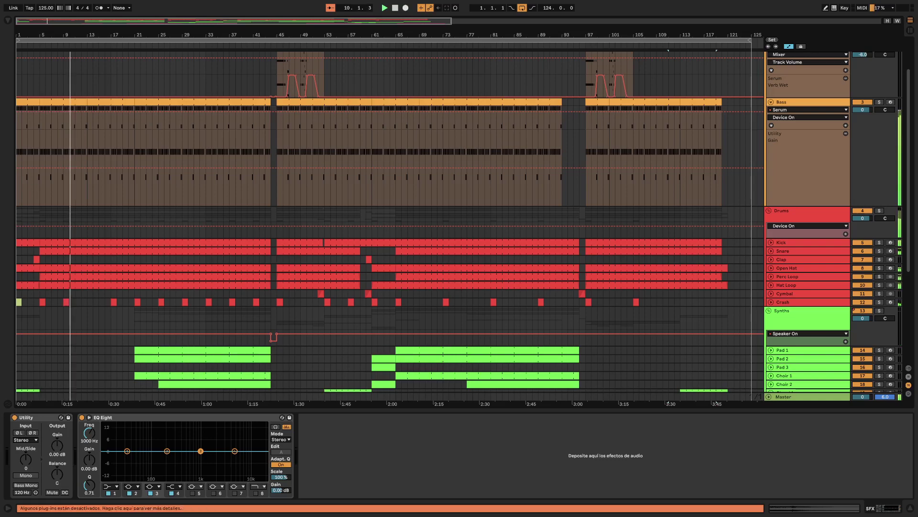
pyautogui.press('Tab')
pyautogui.press('Left')
pyautogui.press('Left')
pyautogui.press('Left')
pyautogui.press('Left')
pyautogui.press('Left')
pyautogui.press('Left')
pyautogui.press('Left')
pyautogui.press('Left')
pyautogui.press('Left')
pyautogui.press('Left')
pyautogui.press('Left')
pyautogui.press('Left')
pyautogui.press('Left')
pyautogui.press('Left')
pyautogui.press('Left')
pyautogui.press('Left')
pyautogui.press('Left')
pyautogui.press('Left')
pyautogui.press('Left')
pyautogui.press('Left')
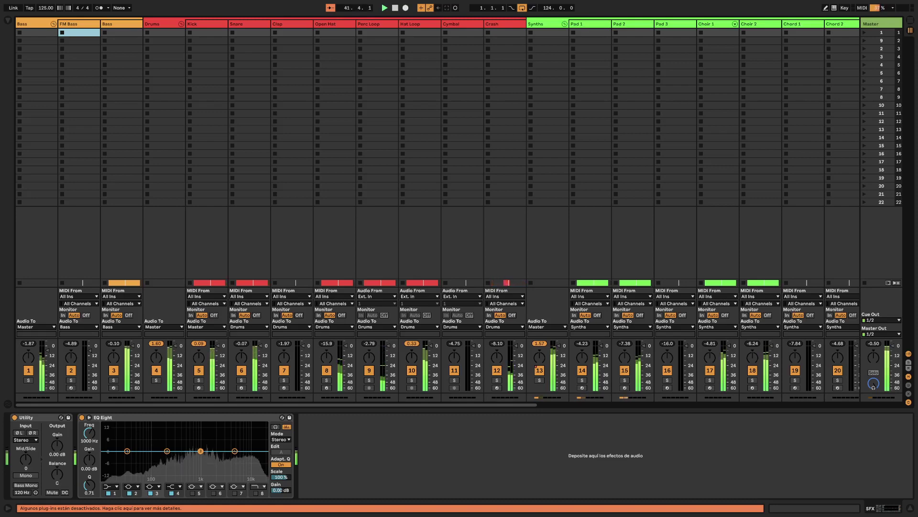
# Step: Compare the arrangement timeline with the Session View mixer levels during playback, finishing on the arrangement
pyautogui.press('Tab')
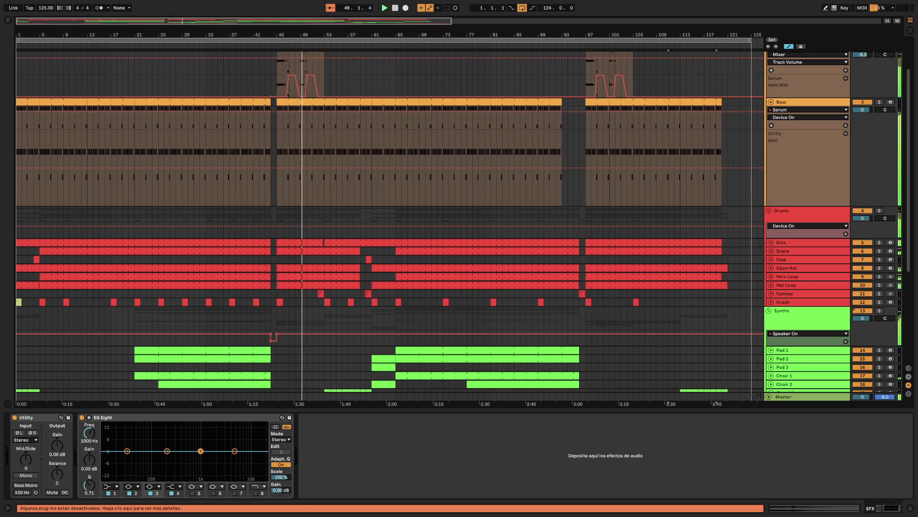
pyautogui.press('Tab')
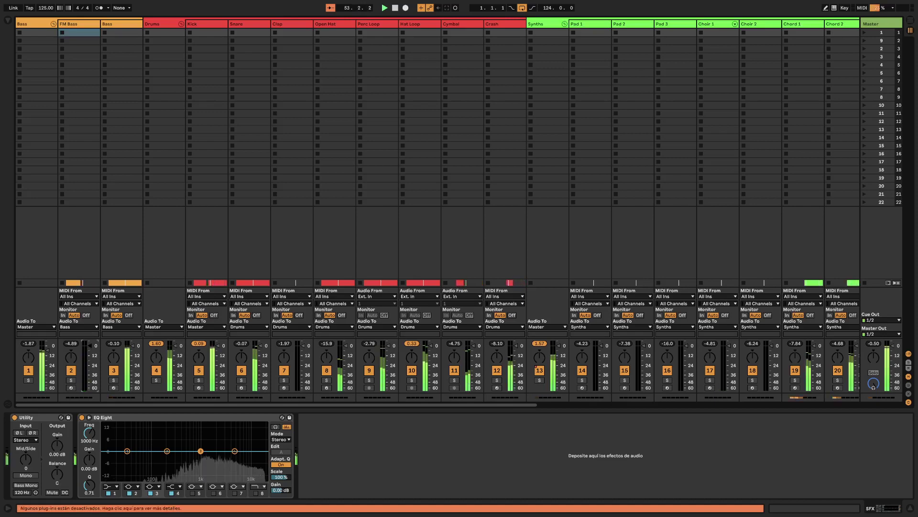
pyautogui.press('Tab')
pyautogui.scroll(3, 383, 216)
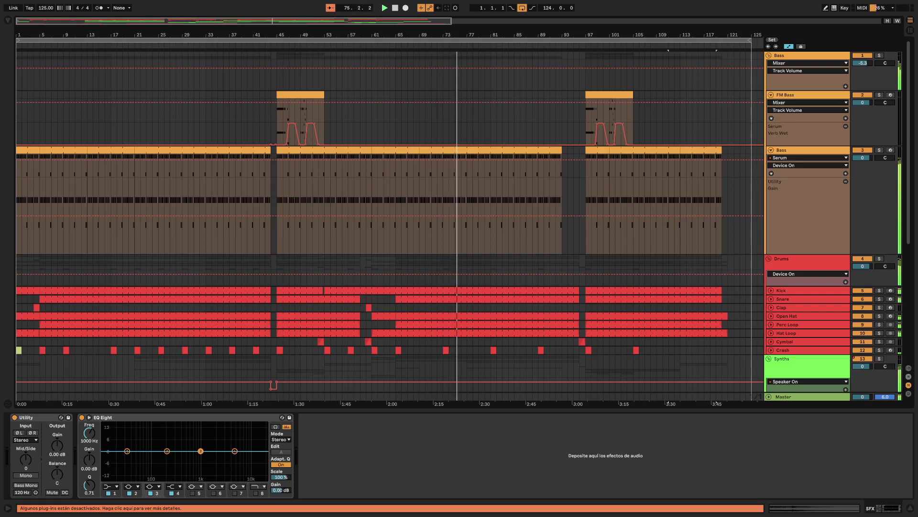
pyautogui.press('Tab')
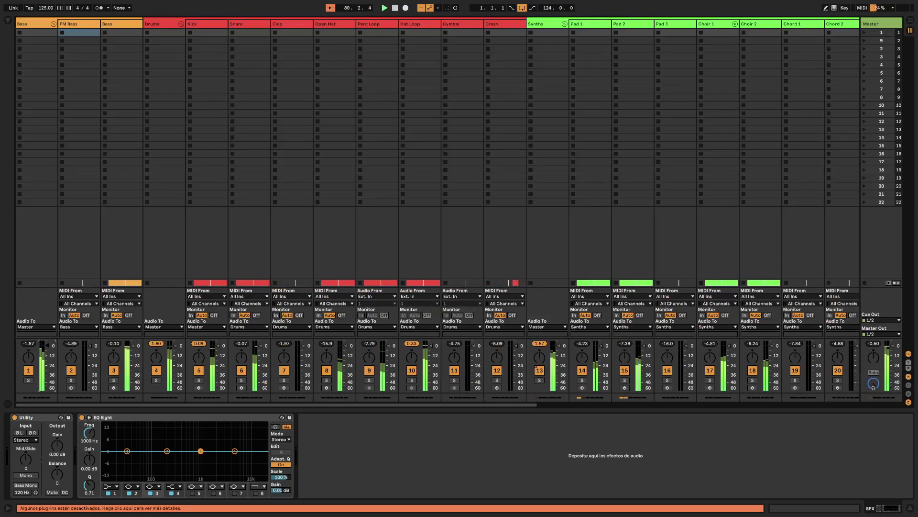
pyautogui.press('Tab')
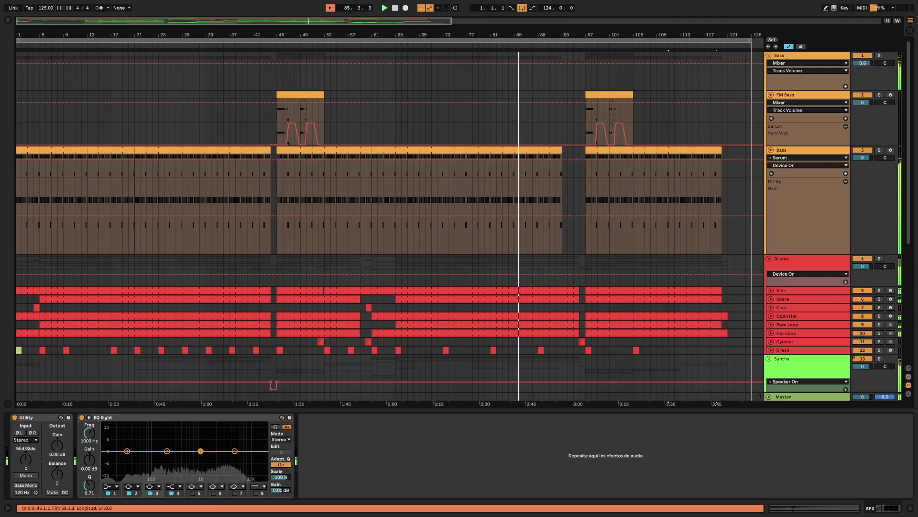
# Step: Inspect the device chains of the Kick clip at bar 53, the Snare and Open Hat clips at bar 65, and the last Cymbal clip
pyautogui.click(451, 290)
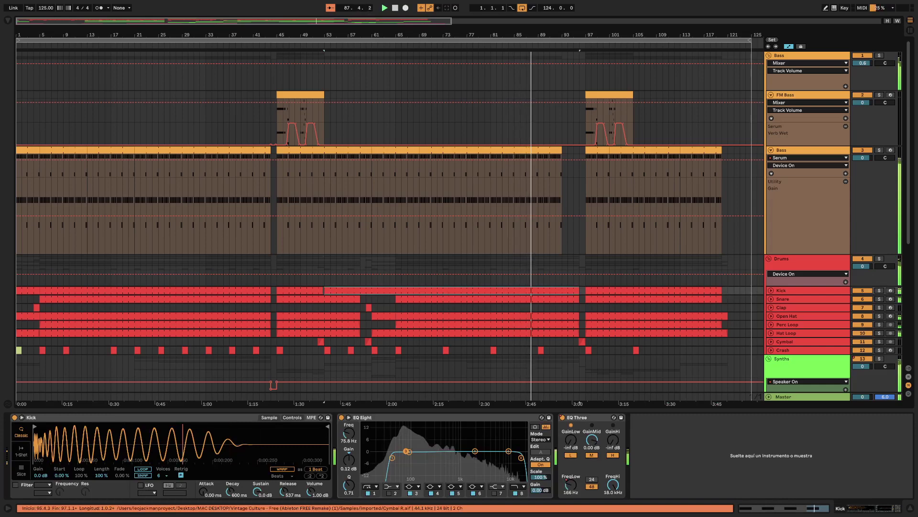
pyautogui.click(582, 341)
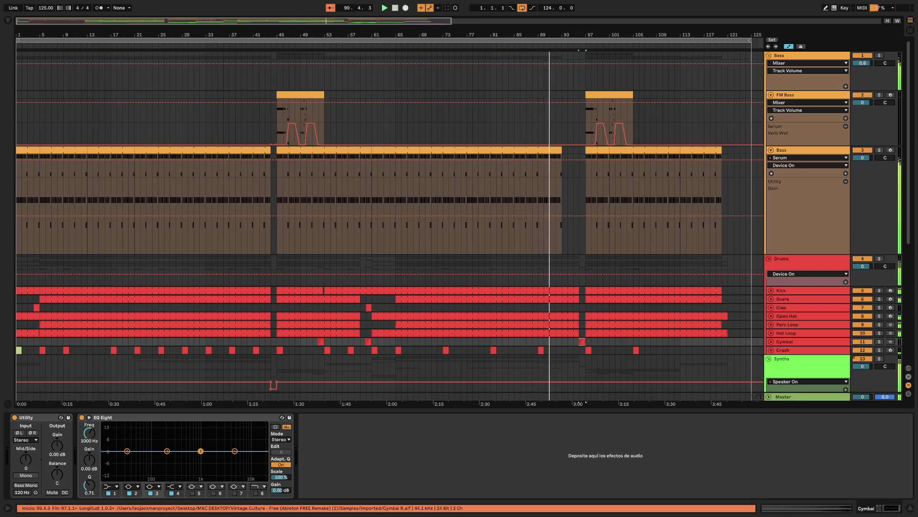
pyautogui.click(451, 290)
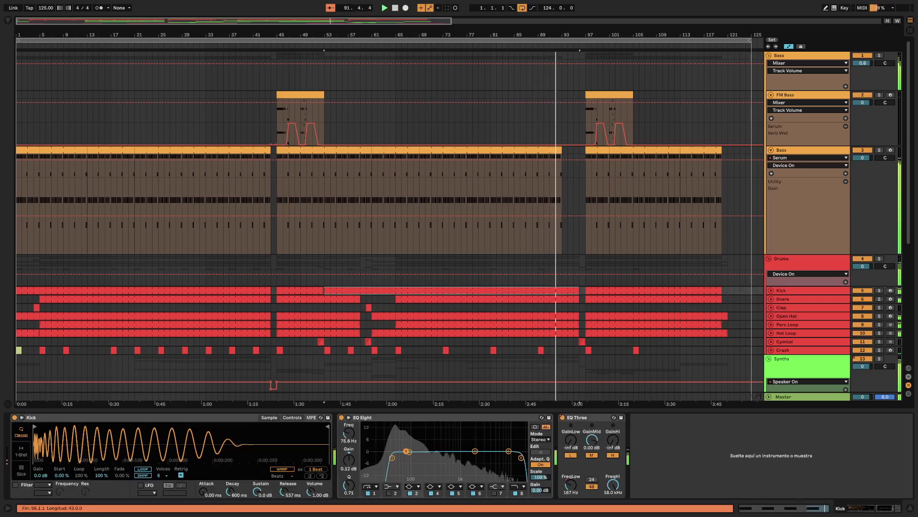
pyautogui.click(451, 299)
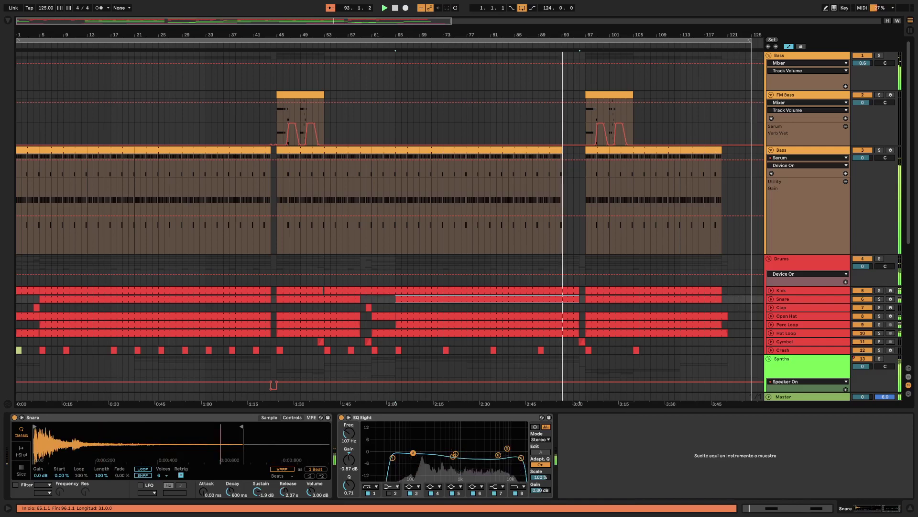
pyautogui.click(452, 316)
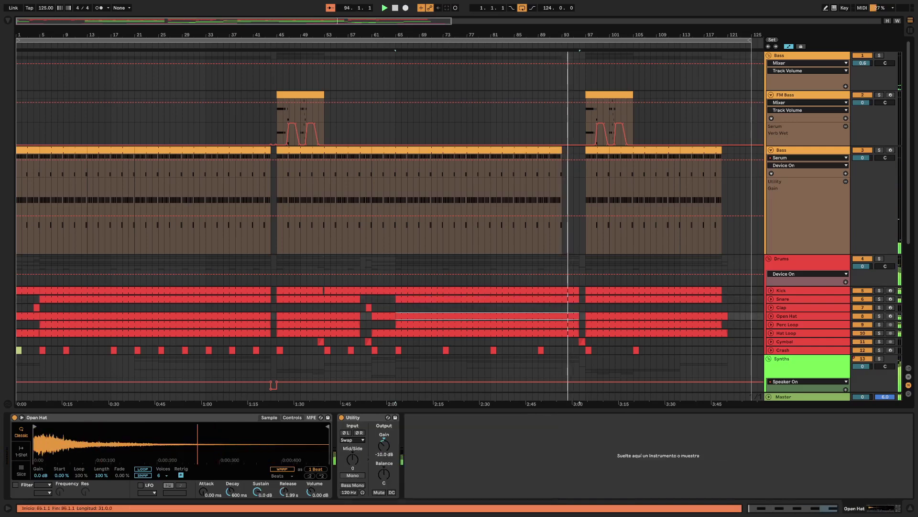
pyautogui.click(582, 341)
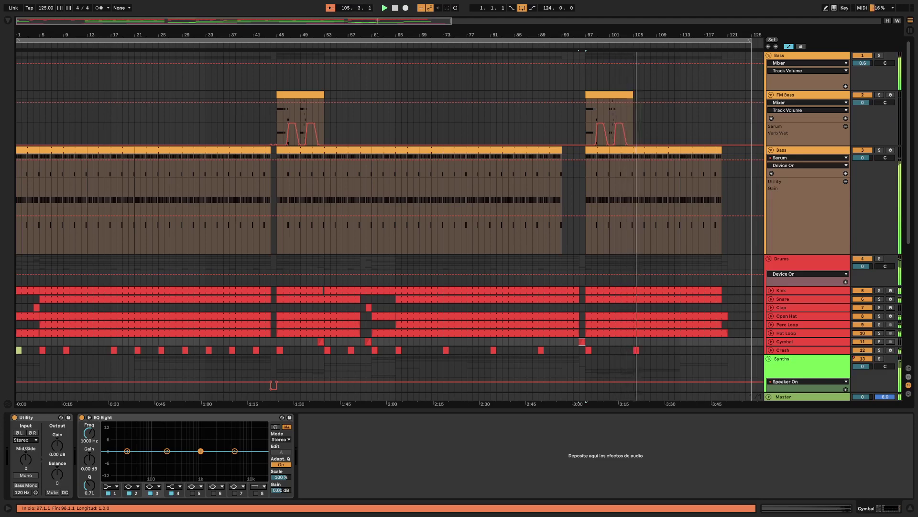
# Step: Select the whole Cymbal track and shorten the arrangement loop to 123 bars, starting at bar 1
pyautogui.keyDown('shift'); pyautogui.click(729, 341); pyautogui.keyUp('shift')
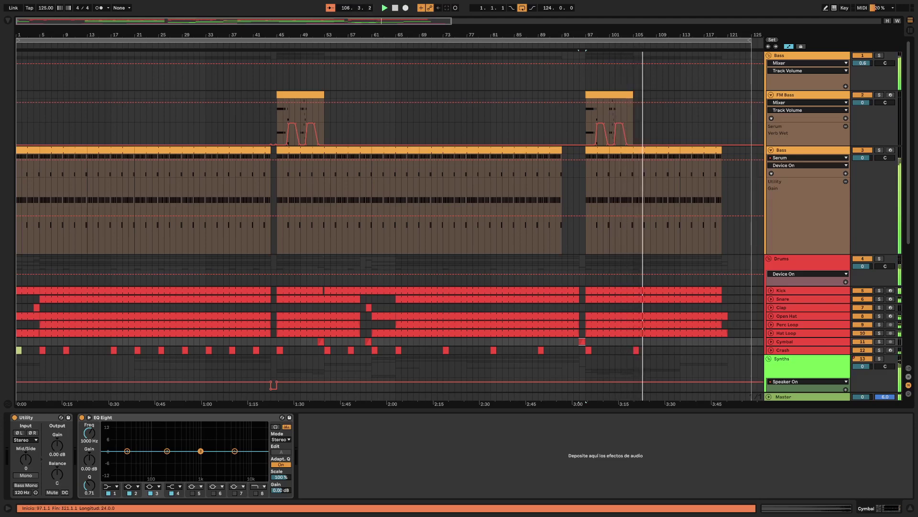
pyautogui.scroll(-8, 390, 225)
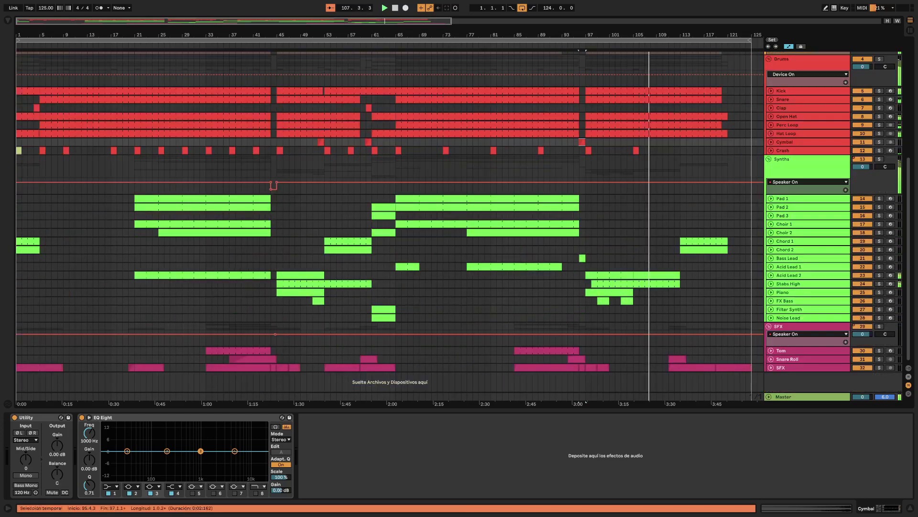
pyautogui.click(794, 142)
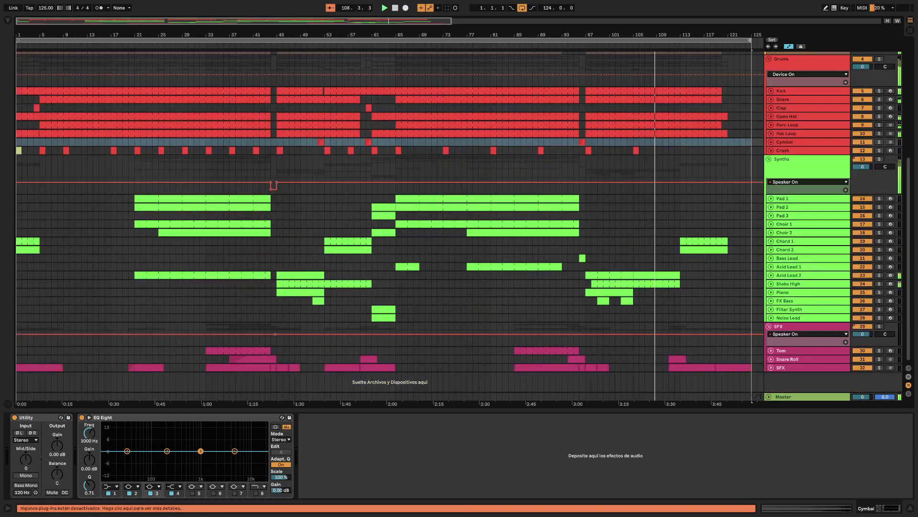
pyautogui.hotkey('ctrl', 'l')
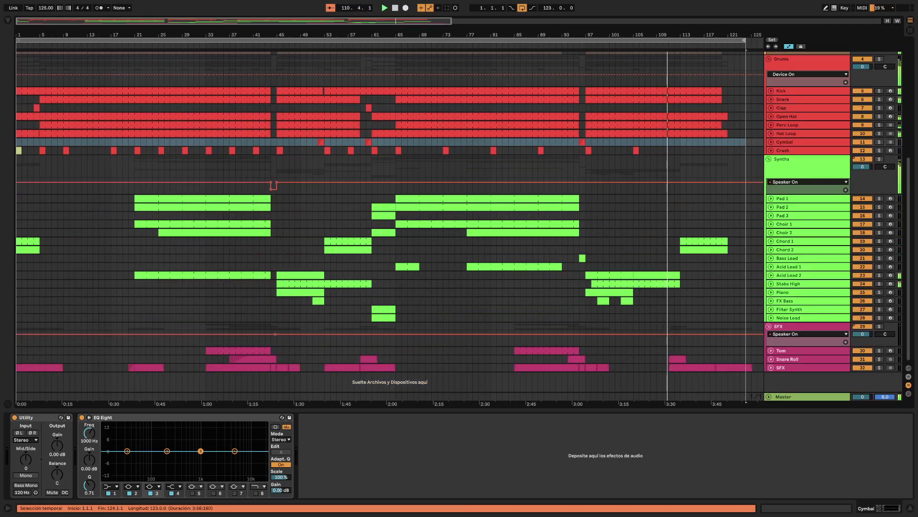
# Step: Inspect the device chain of the Kick clip starting at bar 97 and review the tracks in the arrangement's closing section
pyautogui.scroll(8, 390, 225)
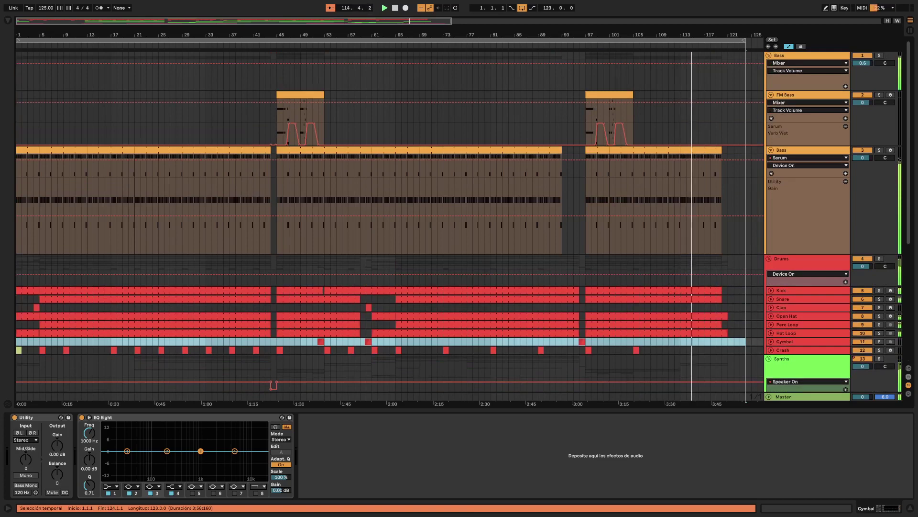
pyautogui.click(653, 290)
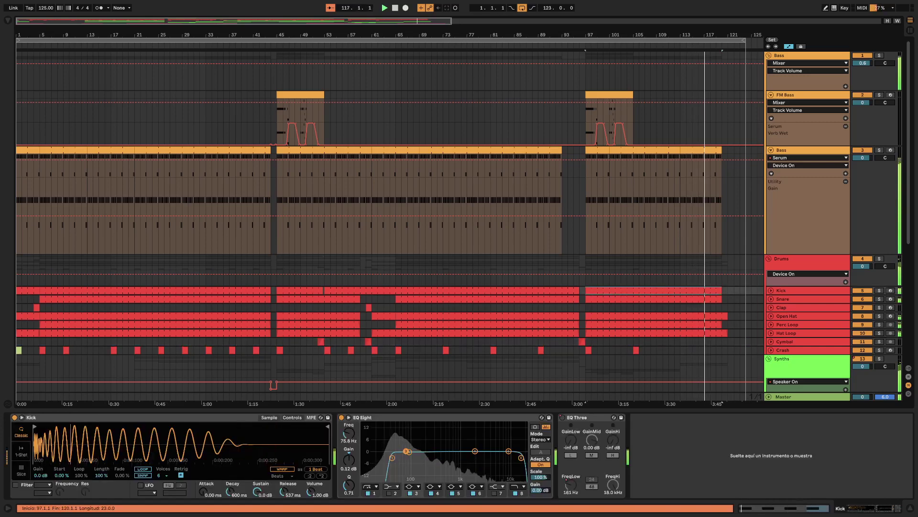
pyautogui.scroll(-10, 382, 225)
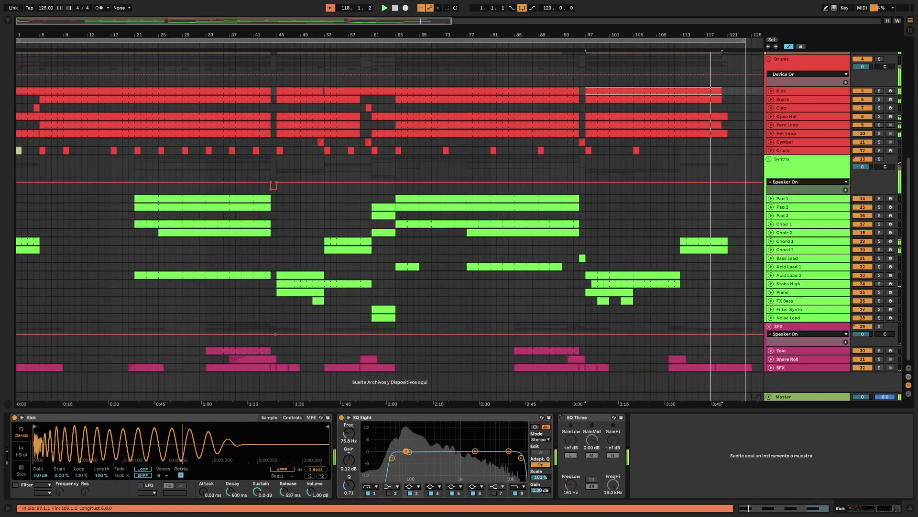
pyautogui.scroll(4, 383, 224)
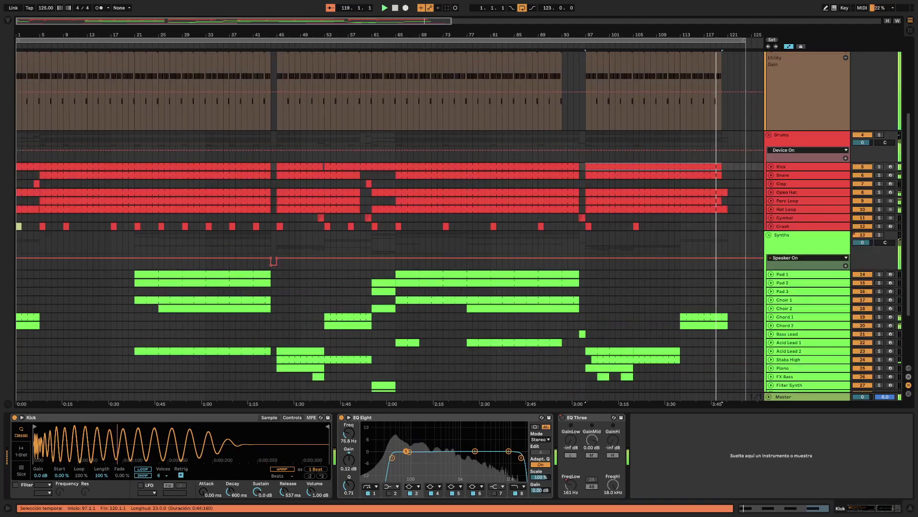
pyautogui.scroll(4, 383, 225)
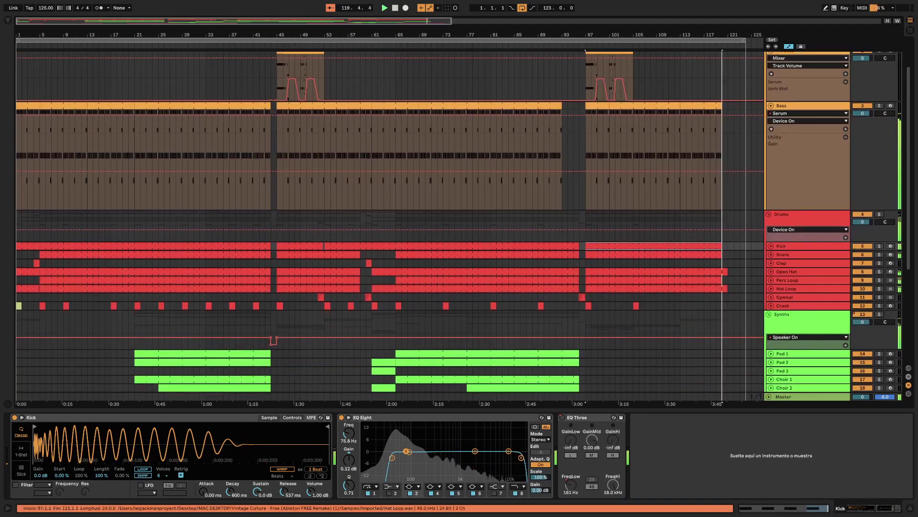
pyautogui.scroll(2, 382, 224)
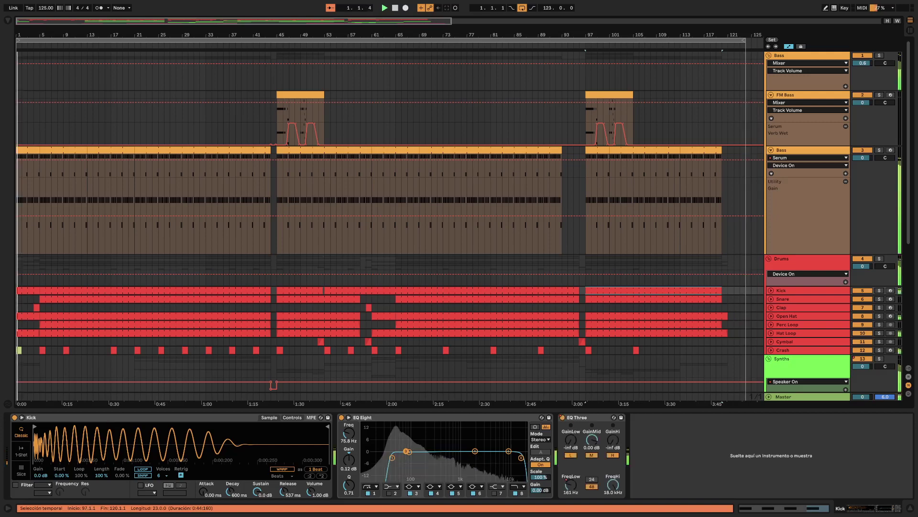
# Step: Shorten the arrangement loop to 120 bars, from bar 1 to bar 121, with the Kick track selected
pyautogui.hotkey('ctrl', 'Left')
pyautogui.hotkey('ctrl', 'Left')
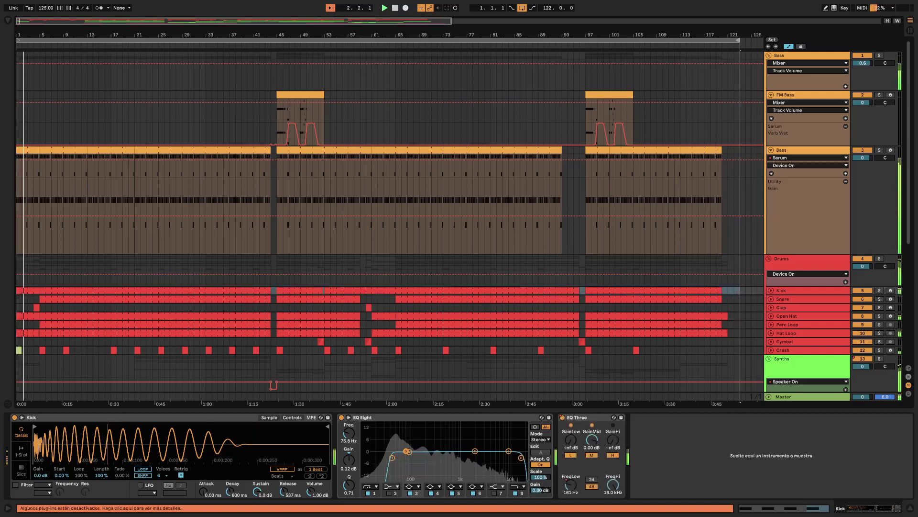
pyautogui.hotkey('ctrl', 'Left')
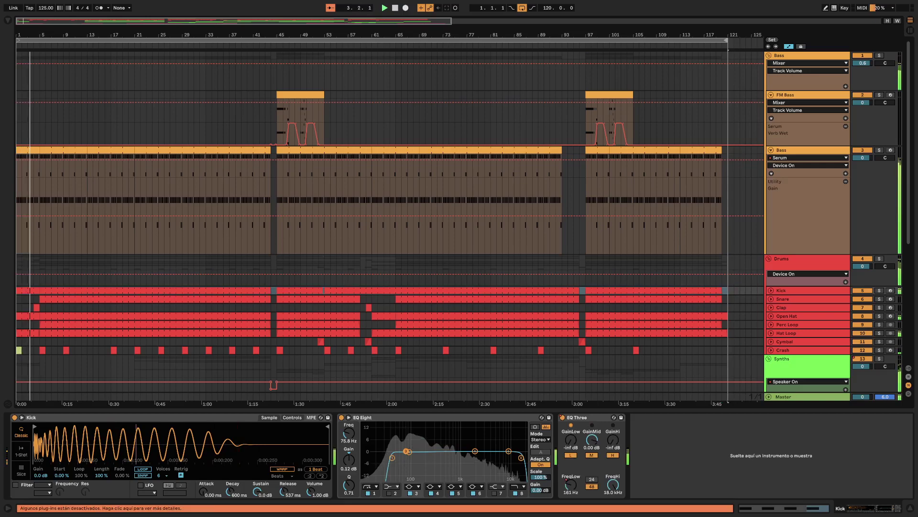
# Step: Examine the bass, drum, synth and SFX tracks across the full arrangement during looped playback
pyautogui.scroll(-1, 389, 225)
pyautogui.scroll(-10, 278, 184)
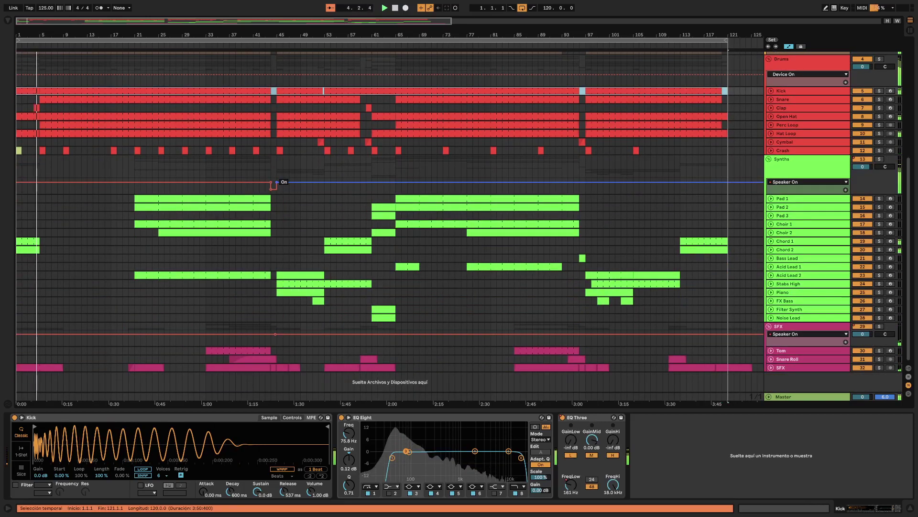
pyautogui.scroll(10, 276, 183)
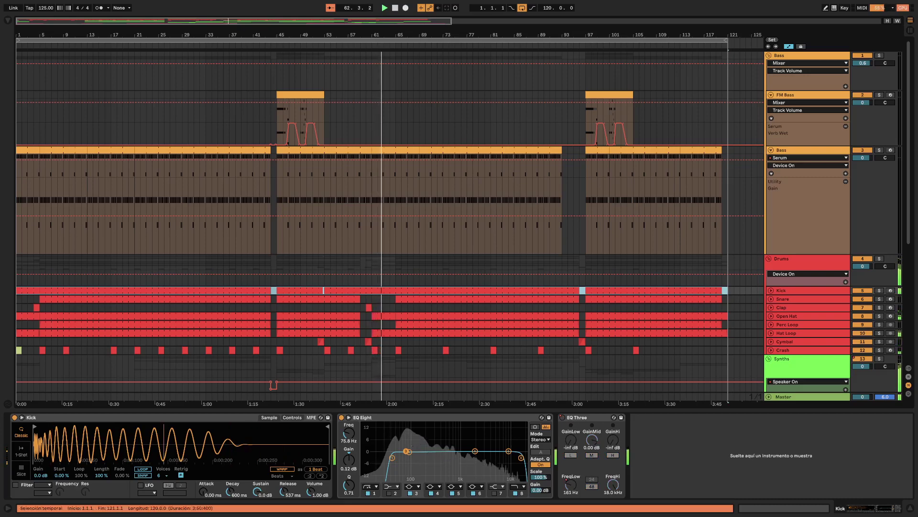
pyautogui.scroll(-3, 383, 225)
pyautogui.scroll(-7, 383, 225)
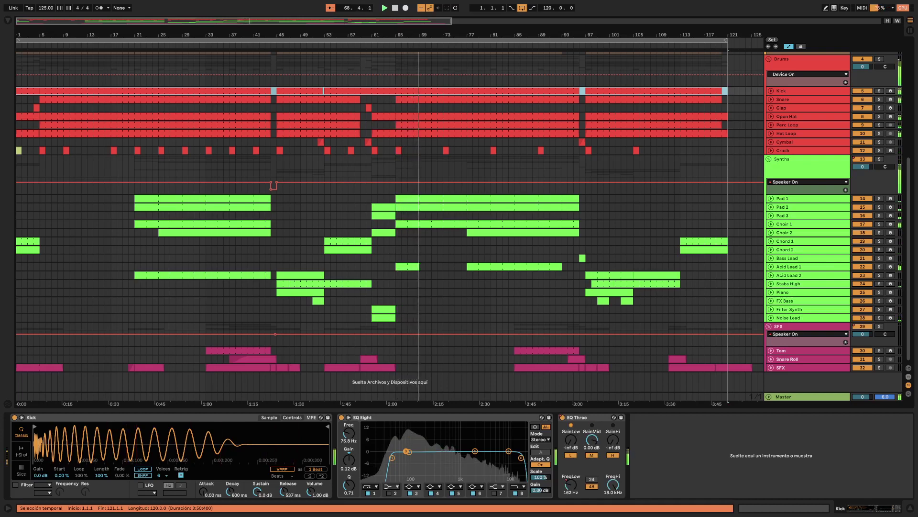
pyautogui.scroll(2, 383, 216)
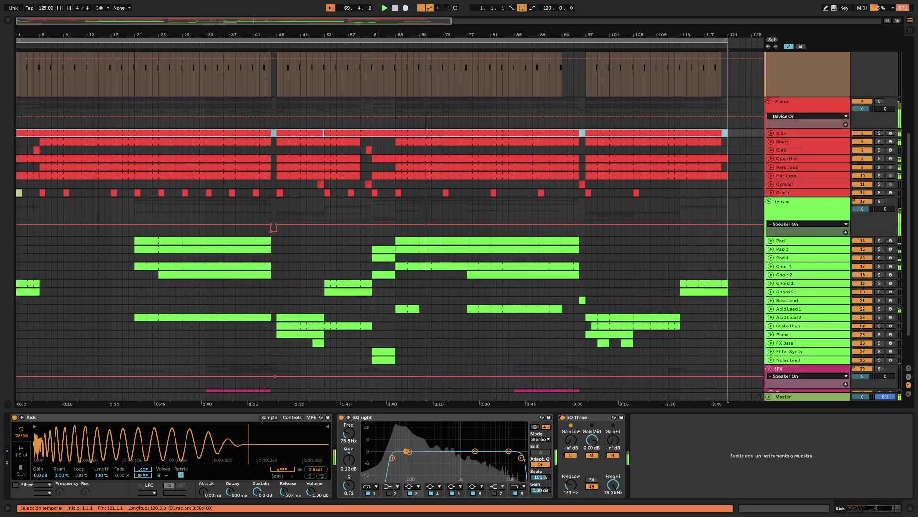
pyautogui.scroll(5, 383, 215)
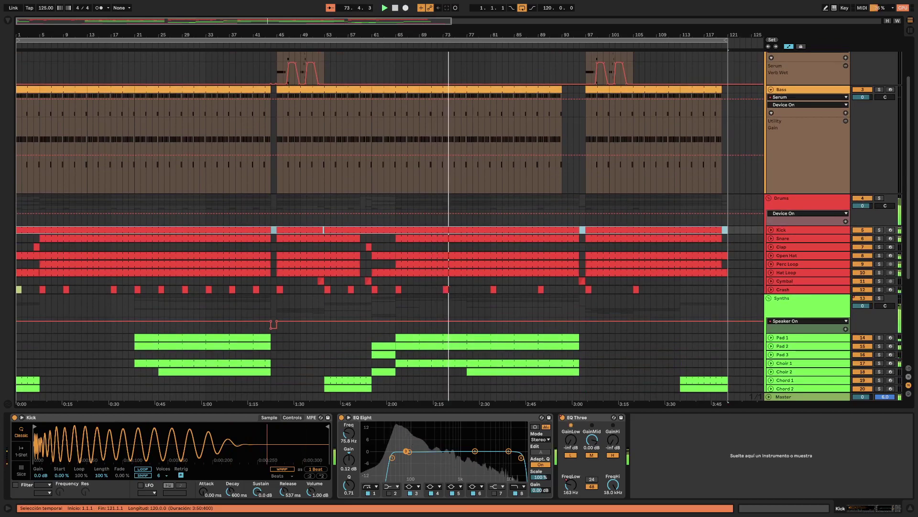
pyautogui.scroll(-5, 390, 224)
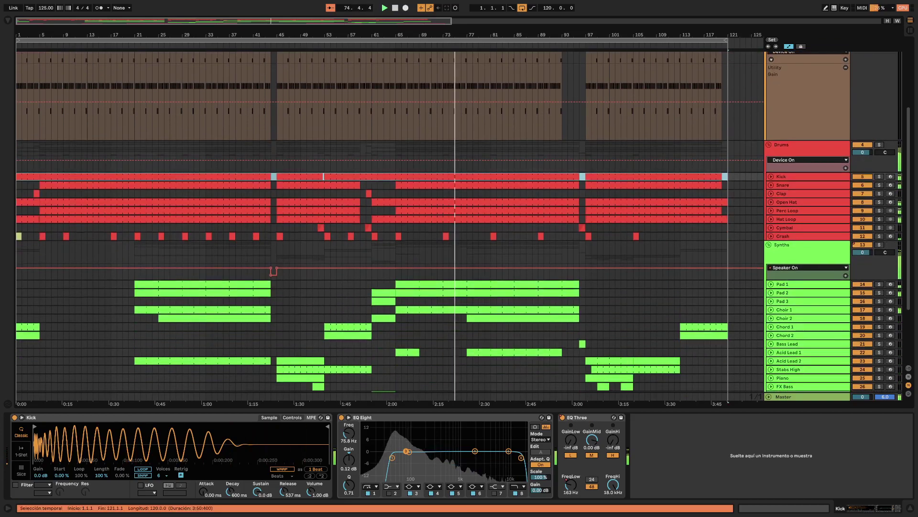
pyautogui.scroll(-2, 430, 196)
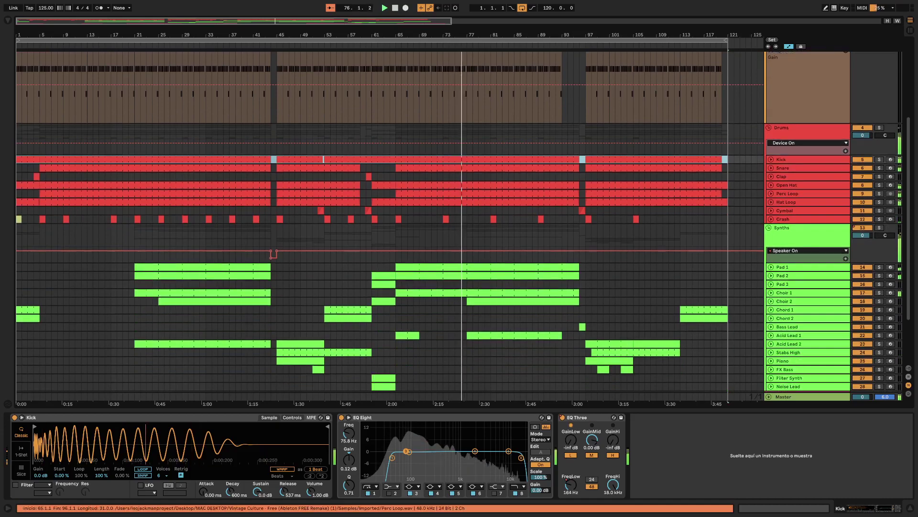
pyautogui.scroll(-6, 390, 225)
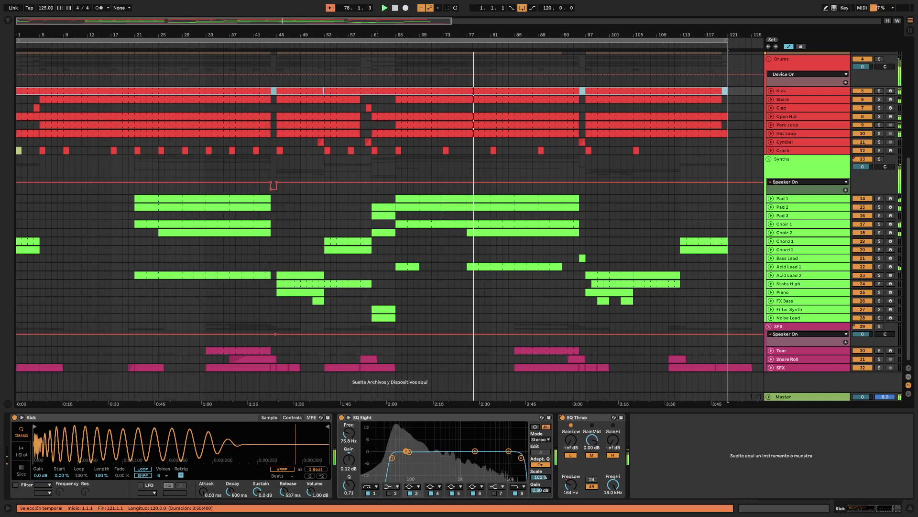
pyautogui.scroll(15, 389, 224)
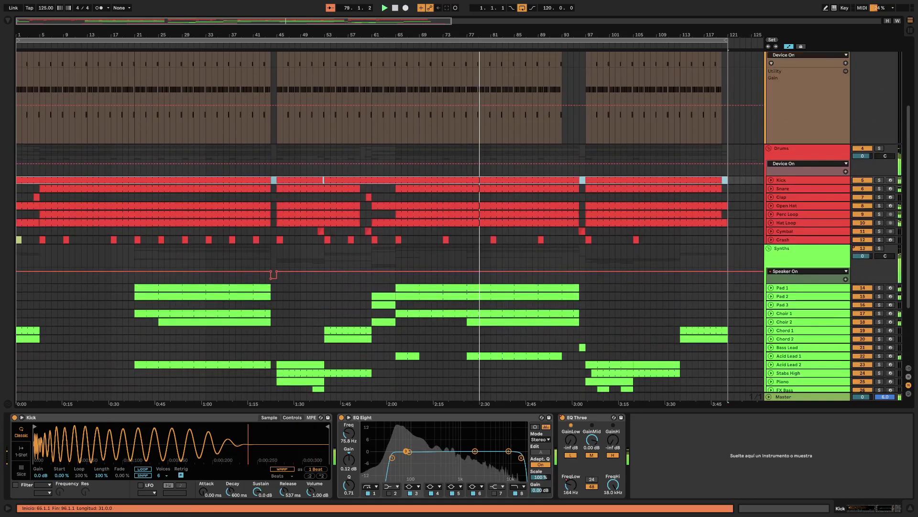
# Step: Examine the FM Bass, Bass, Drums and Synths tracks around the break and final section near bar 97 during playback
pyautogui.scroll(2, 390, 225)
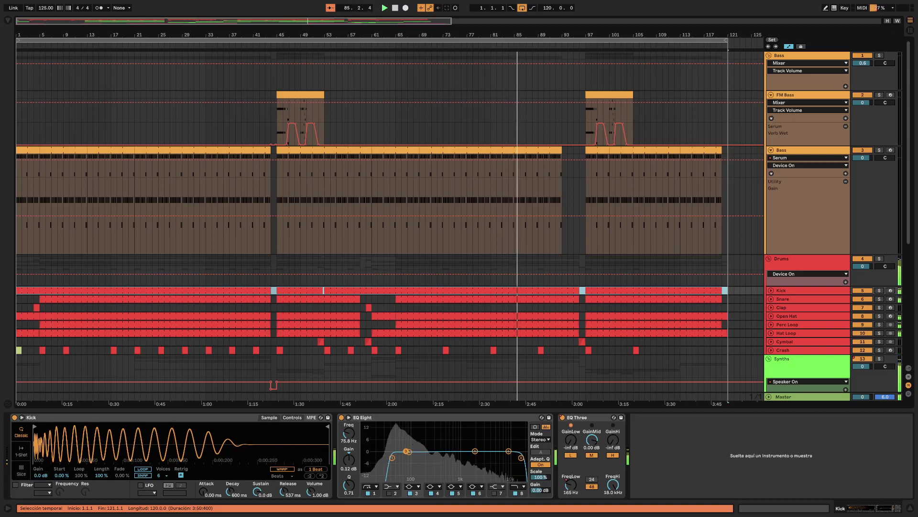
pyautogui.hscroll(2, 387, 239)
pyautogui.hscroll(10, 388, 239)
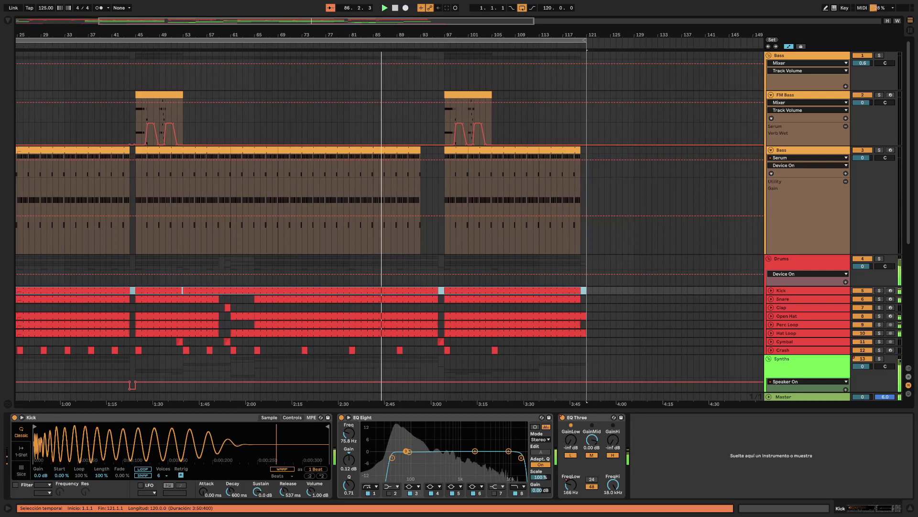
pyautogui.hscroll(1, 388, 240)
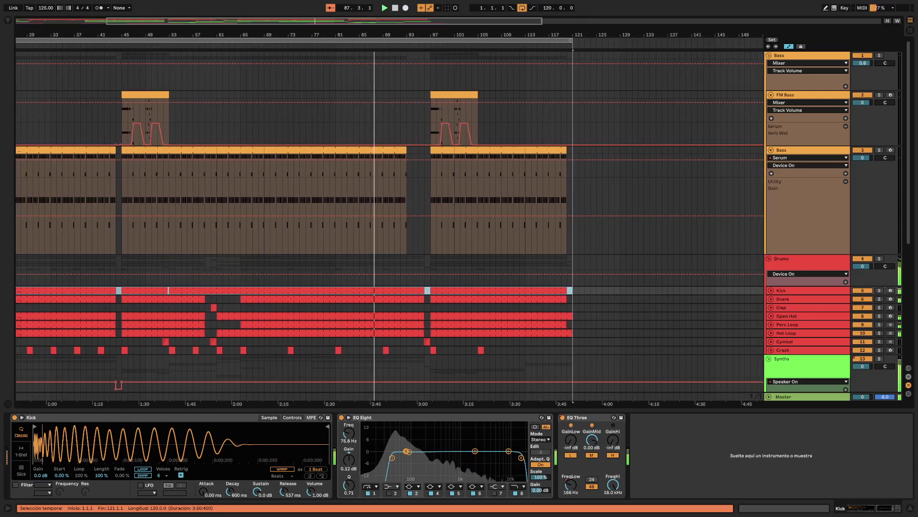
pyautogui.scroll(-1, 388, 240)
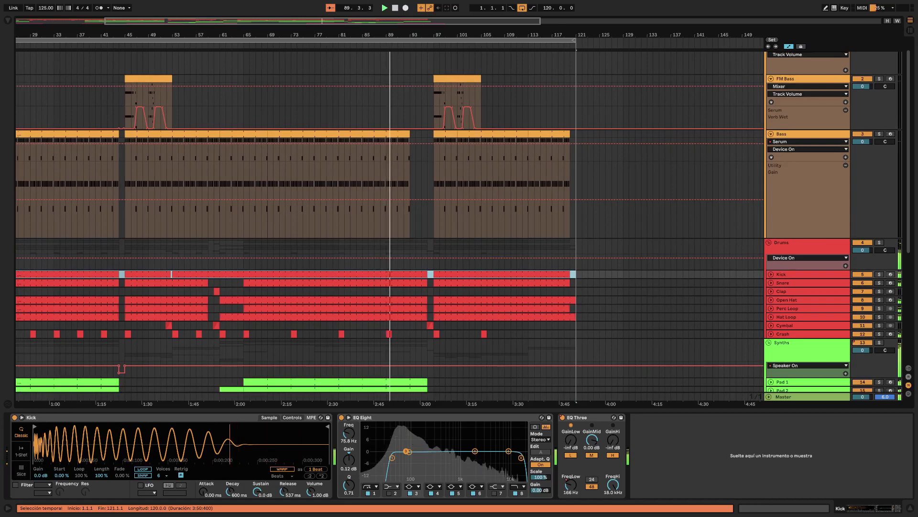
pyautogui.scroll(-4, 388, 239)
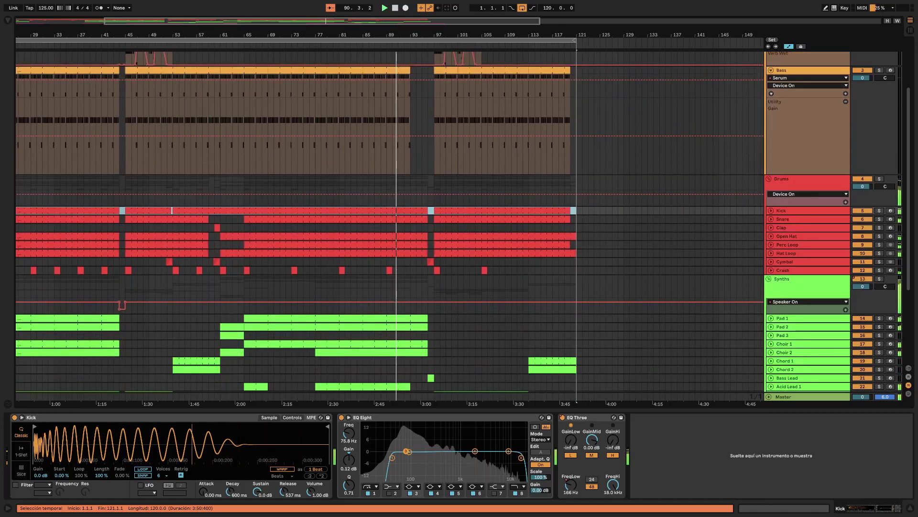
pyautogui.scroll(3, 571, 188)
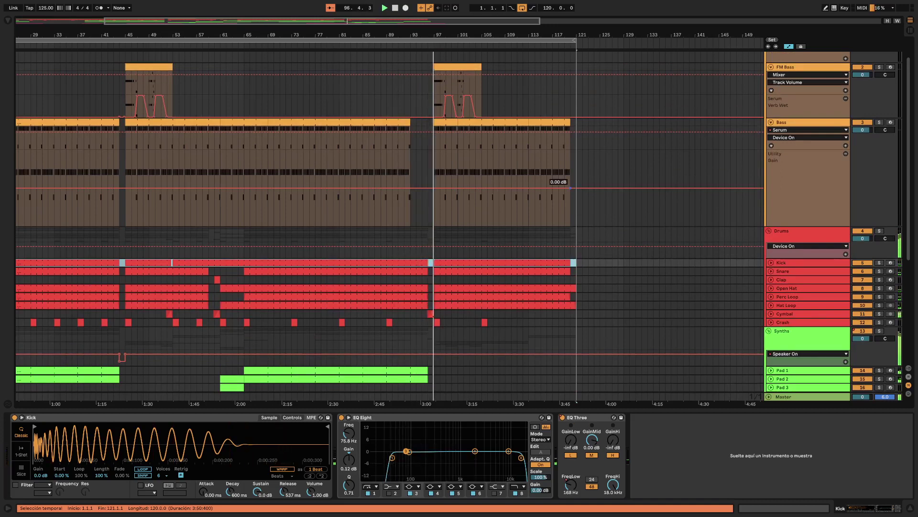
pyautogui.hscroll(-10, 389, 216)
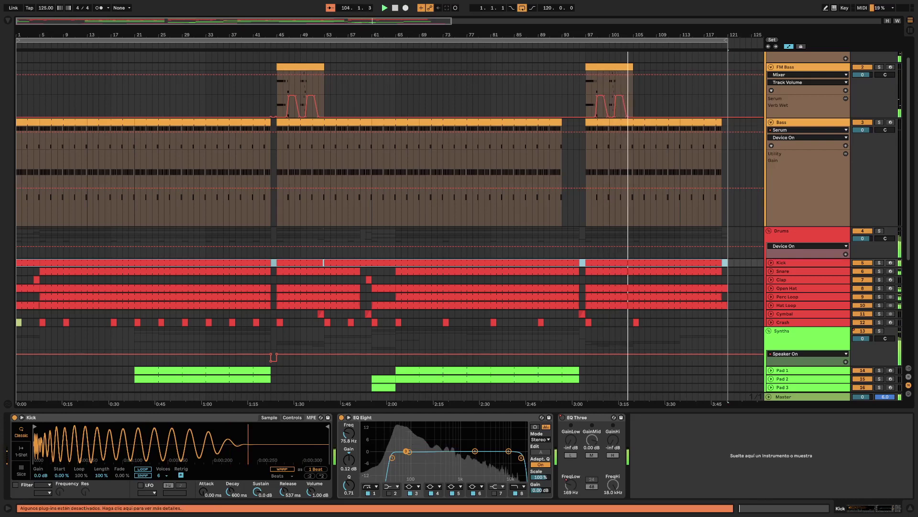
# Step: Switch off the arrangement loop to play the ending past bar 121 while viewing the SFX tracks, and re-enable the loop once playback ends
pyautogui.hotkey('ctrl', 'l')
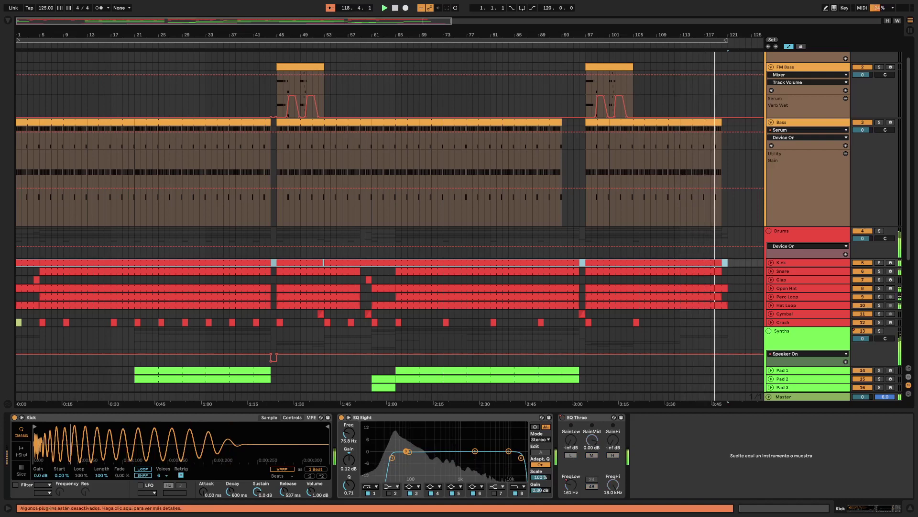
pyautogui.scroll(-8, 390, 225)
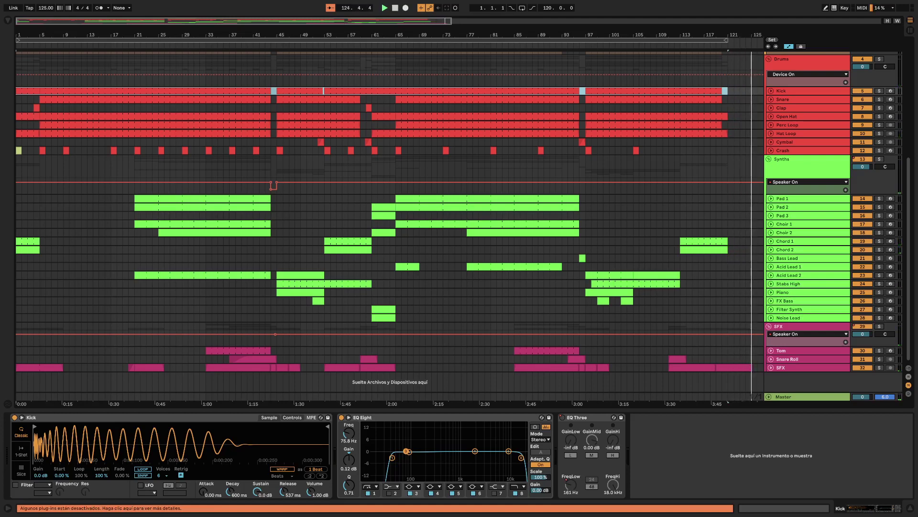
pyautogui.hotkey('ctrl', 'l')
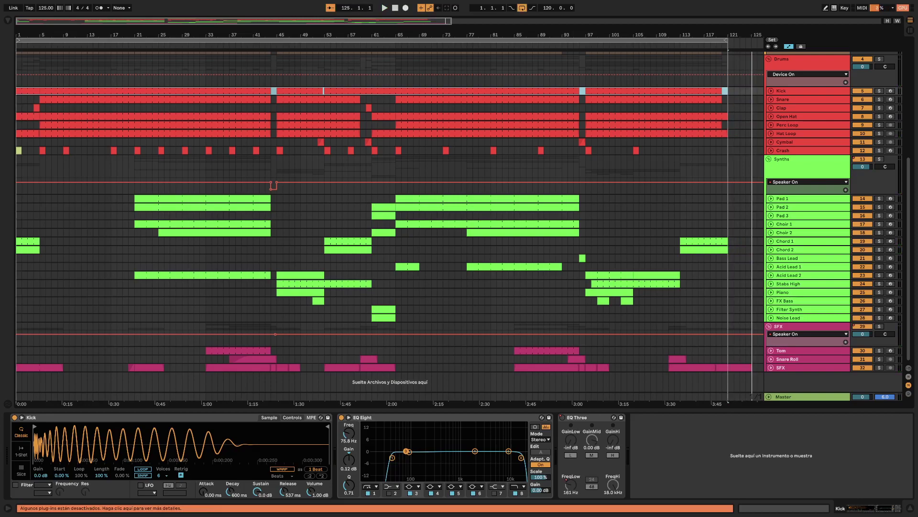